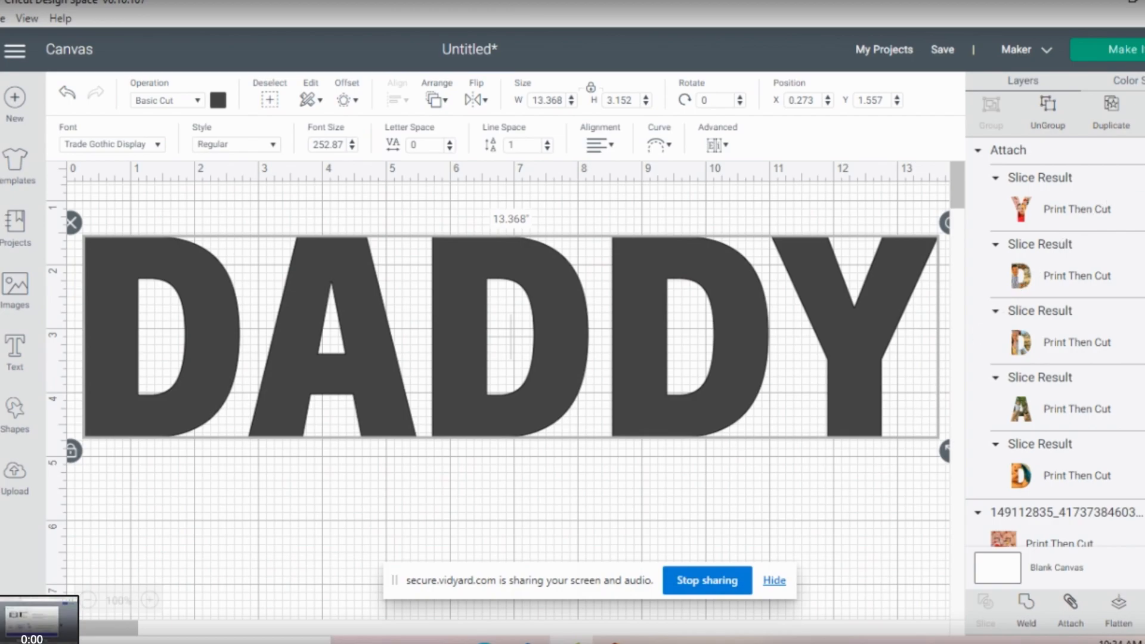
# Check the finished photo-filled lettering and the font settings of the plain DADDY text
pyautogui.press('Delete')
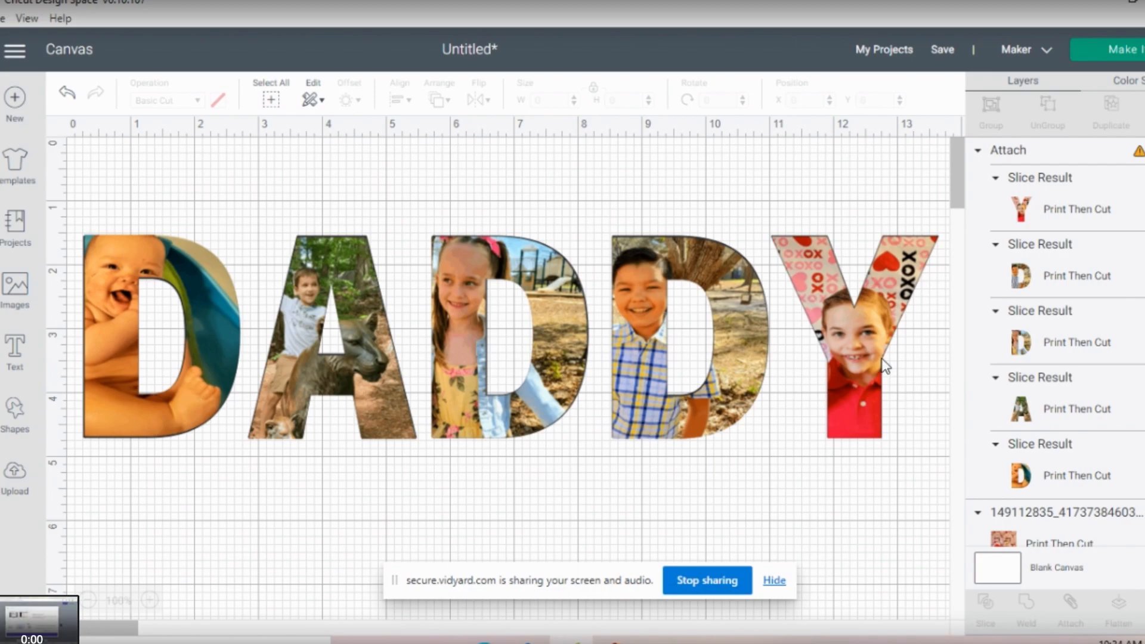
pyautogui.click(694, 365)
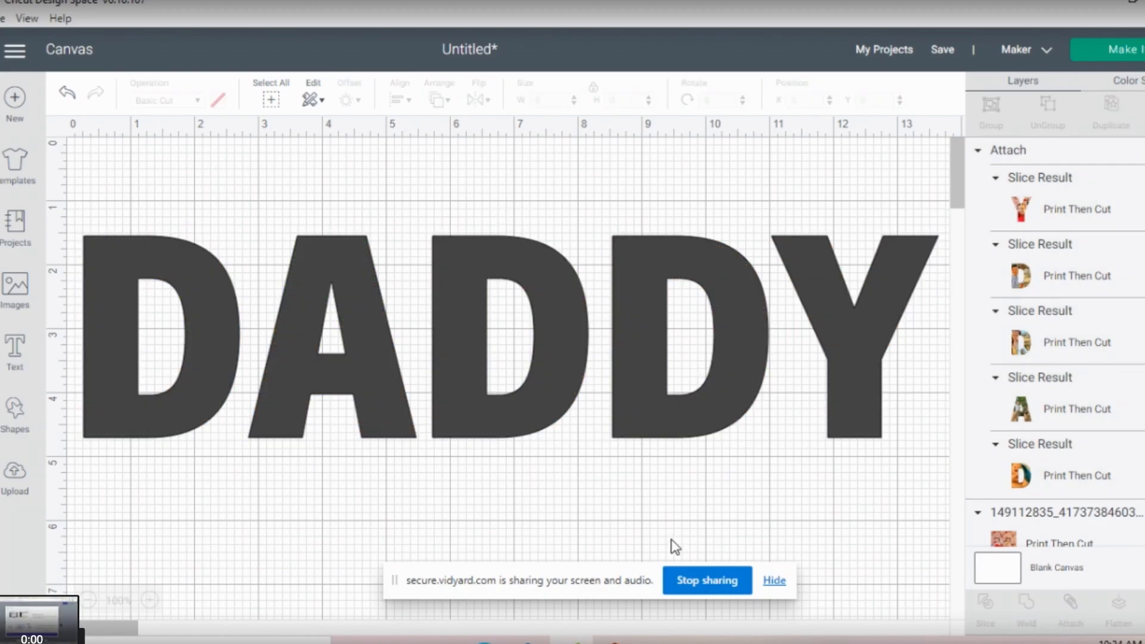
pyautogui.click(201, 373)
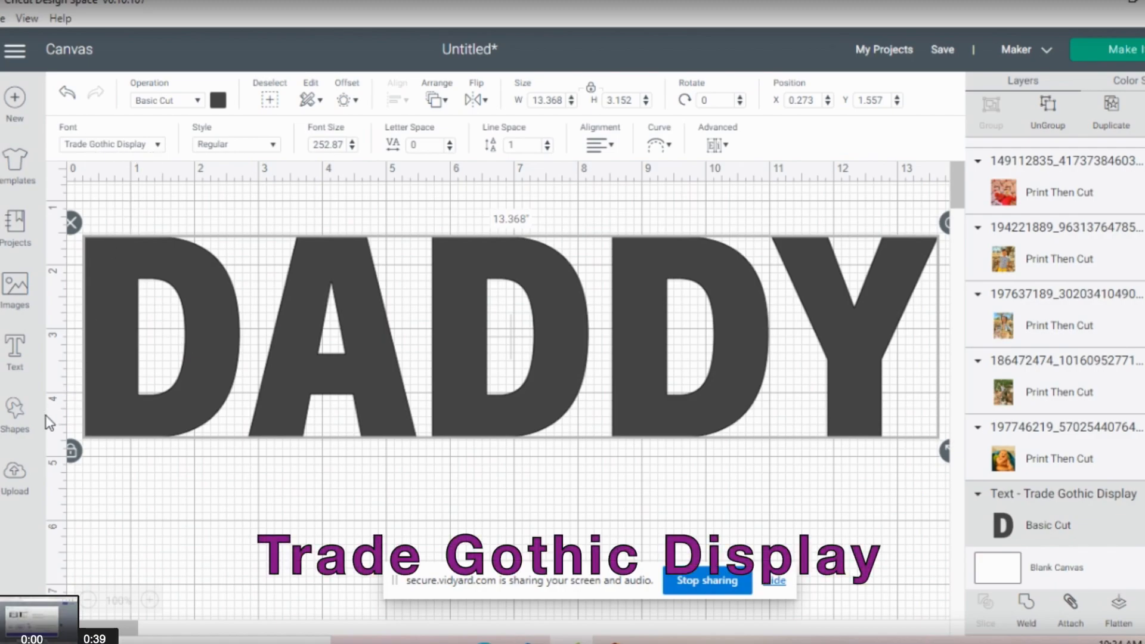
# Start an image upload with the photo of the boy on the animal statue from the Camera Roll folder in Pictures
pyautogui.click(16, 477)
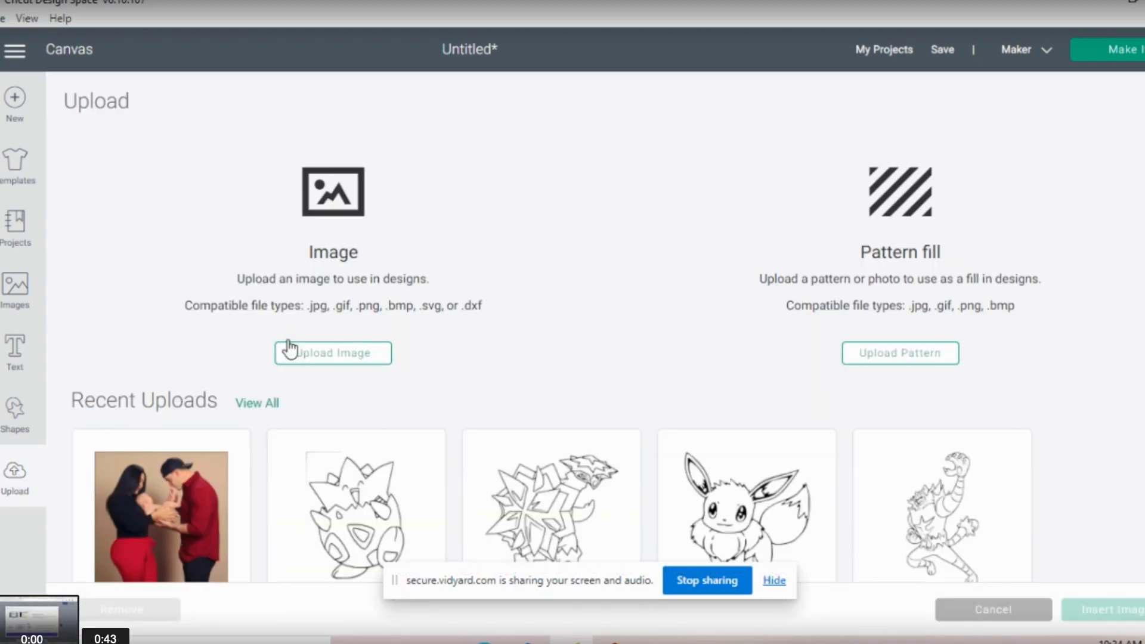
pyautogui.click(319, 353)
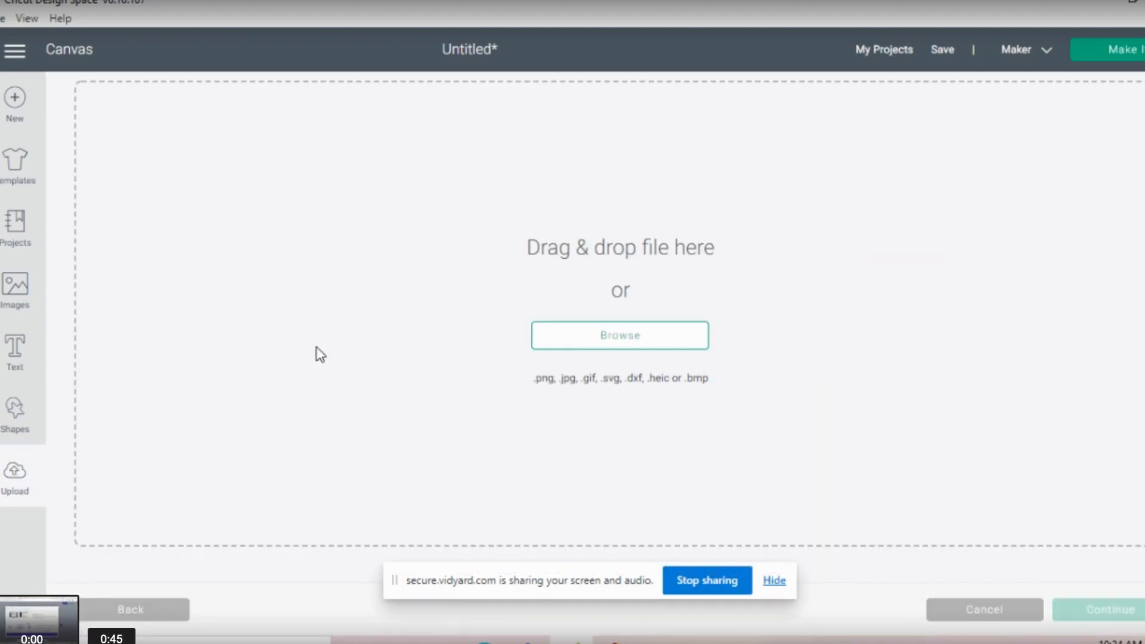
pyautogui.click(630, 340)
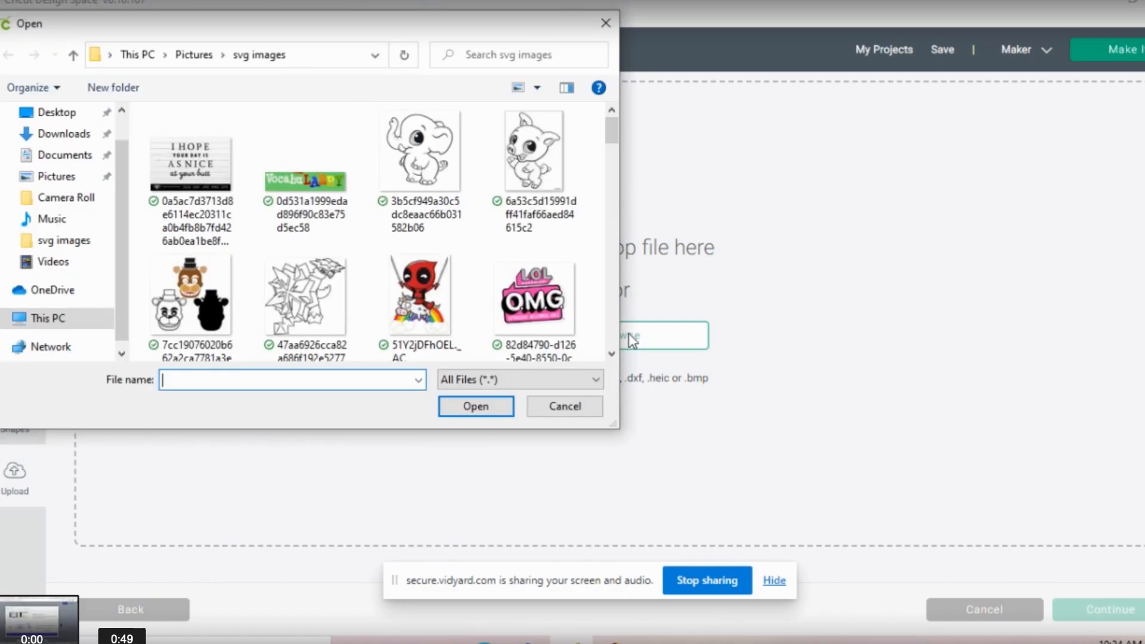
pyautogui.click(72, 55)
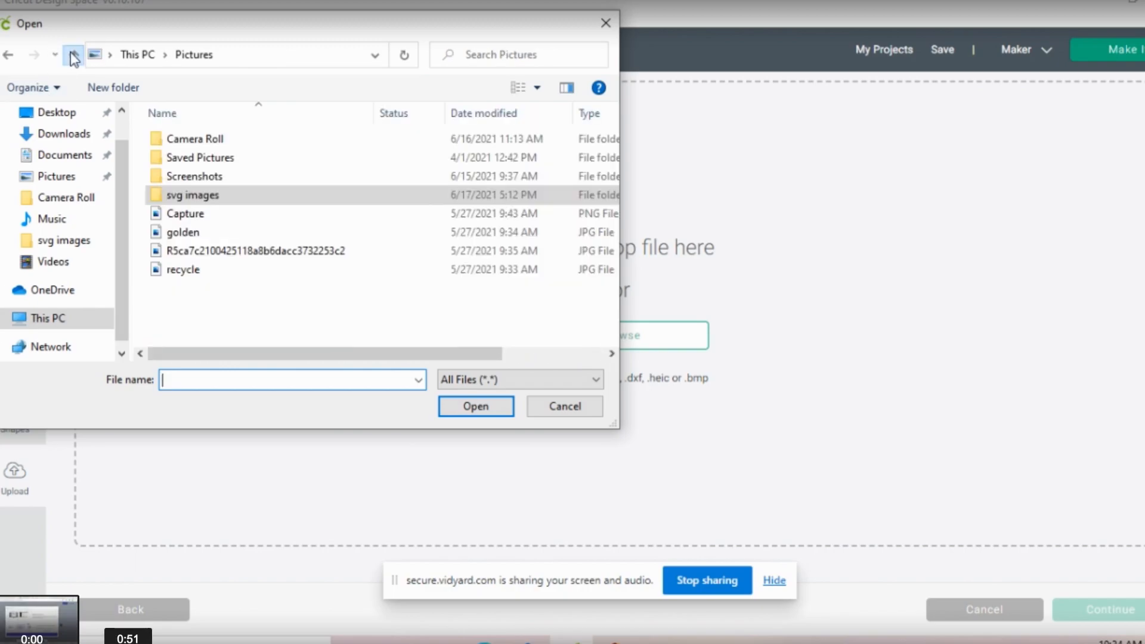
pyautogui.doubleClick(180, 141)
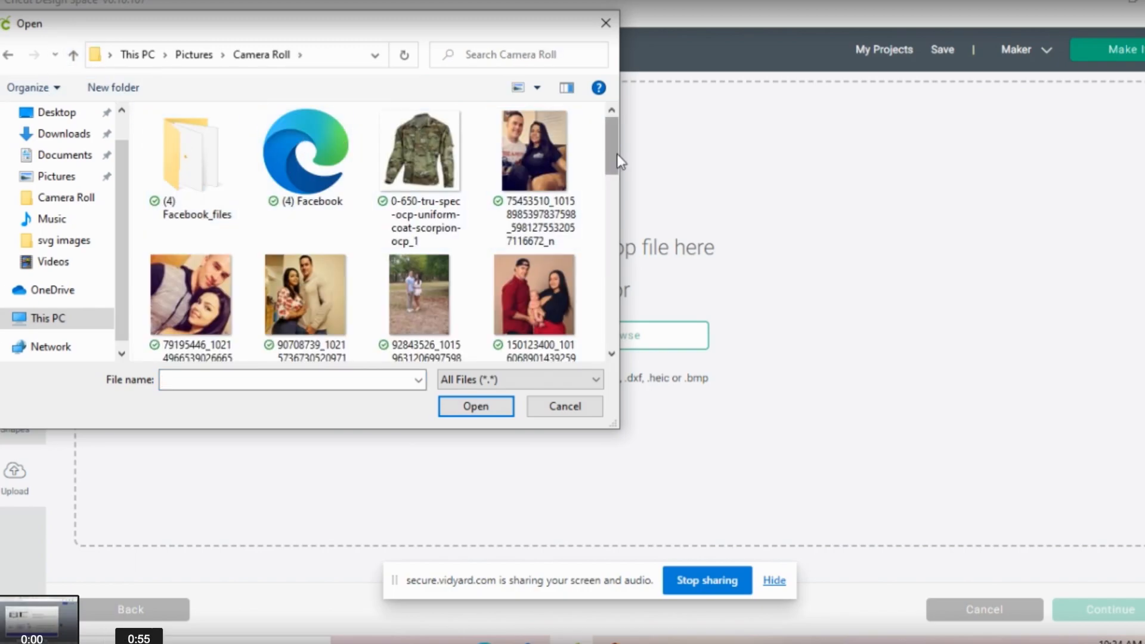
pyautogui.moveTo(617, 153); pyautogui.dragTo(629, 280)
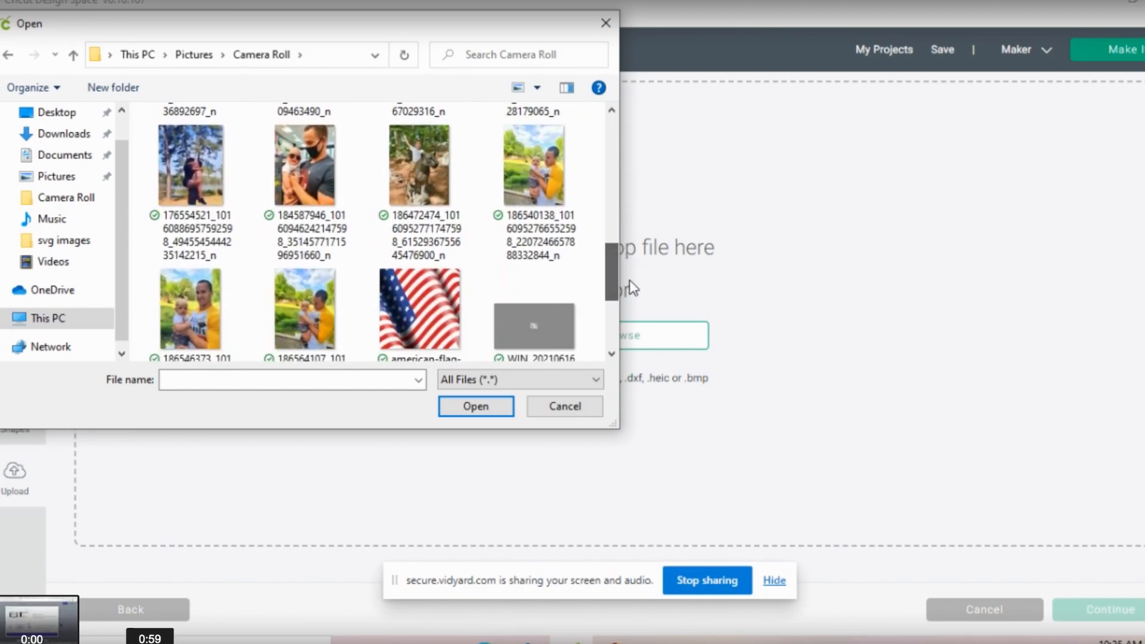
pyautogui.doubleClick(383, 165)
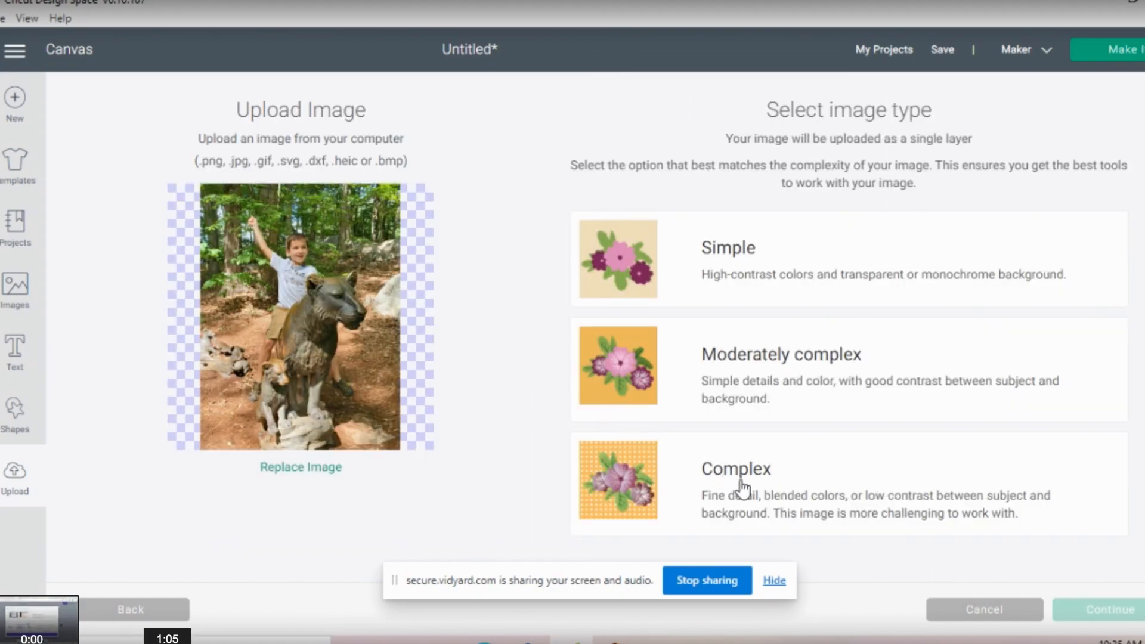
# Upload the photo unedited as a Complex, Print Then Cut image, and return to the canvas without inserting it
pyautogui.click(837, 482)
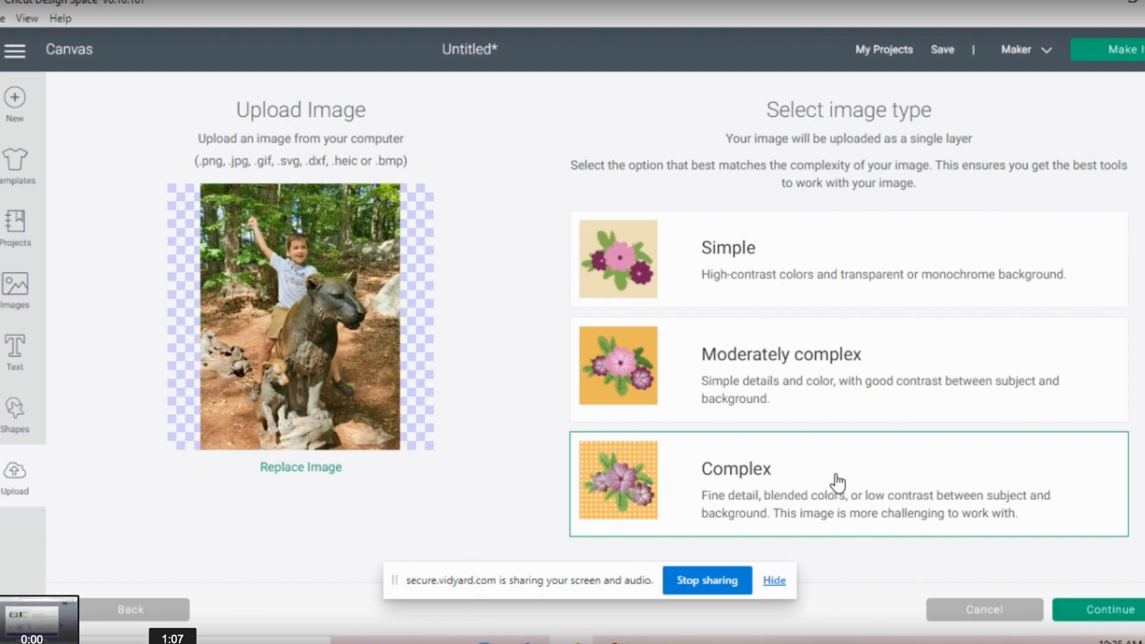
pyautogui.click(1101, 614)
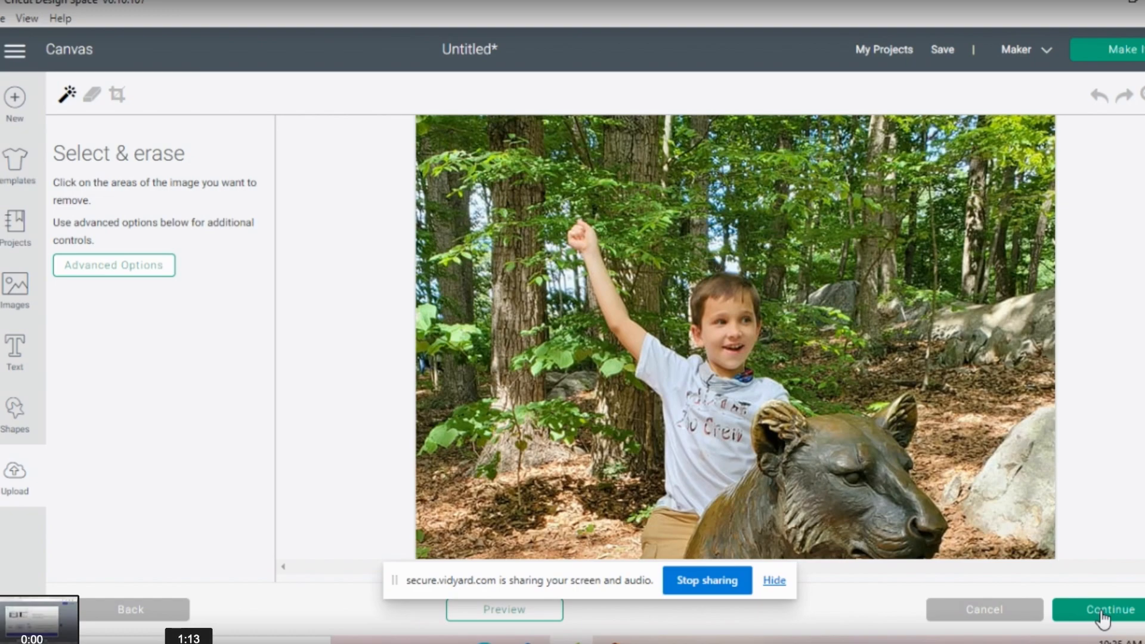
pyautogui.click(1102, 614)
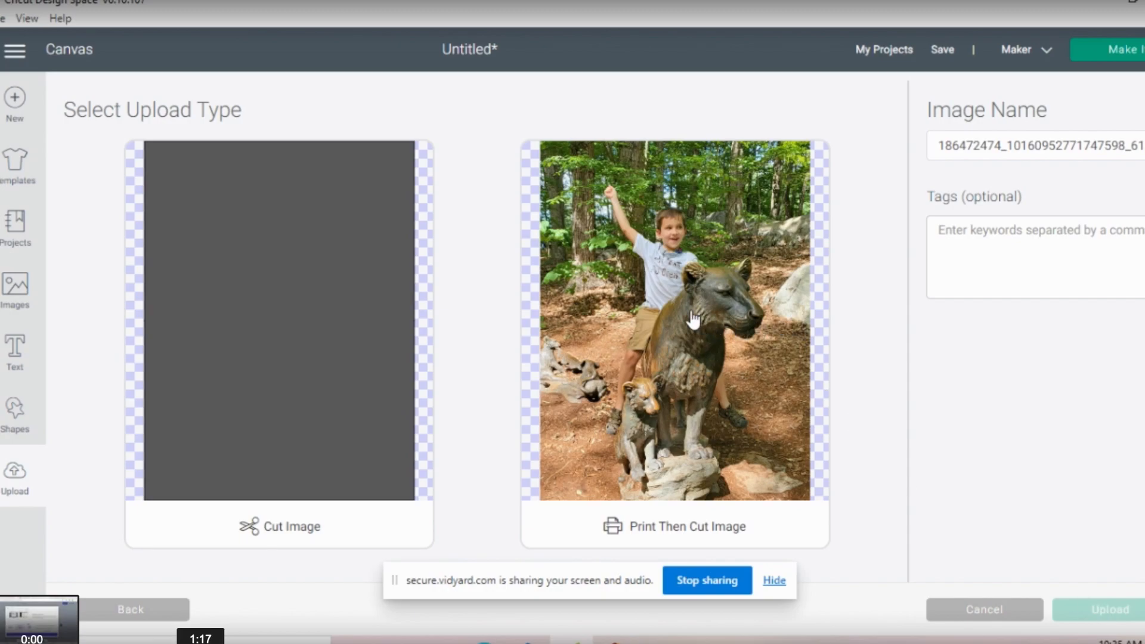
pyautogui.click(714, 360)
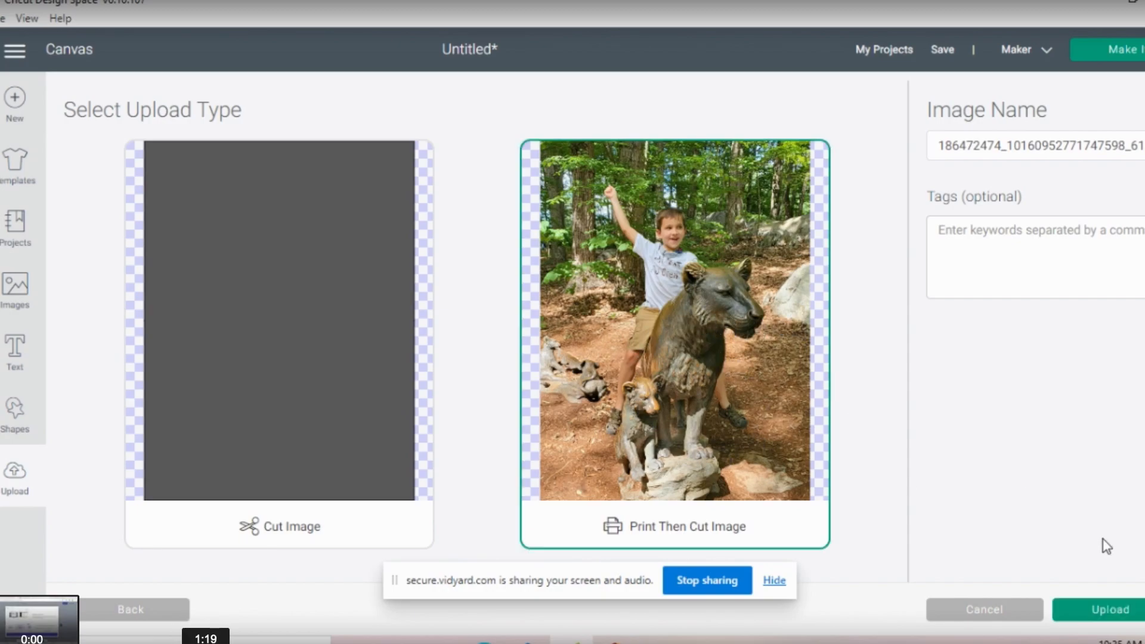
pyautogui.click(1086, 609)
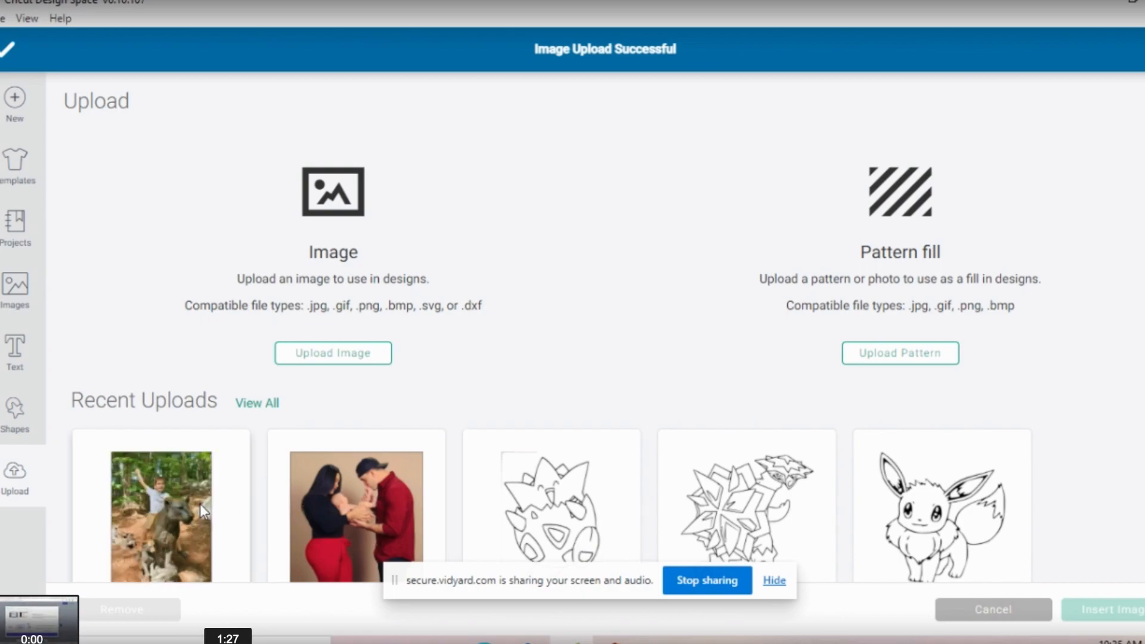
pyautogui.click(199, 503)
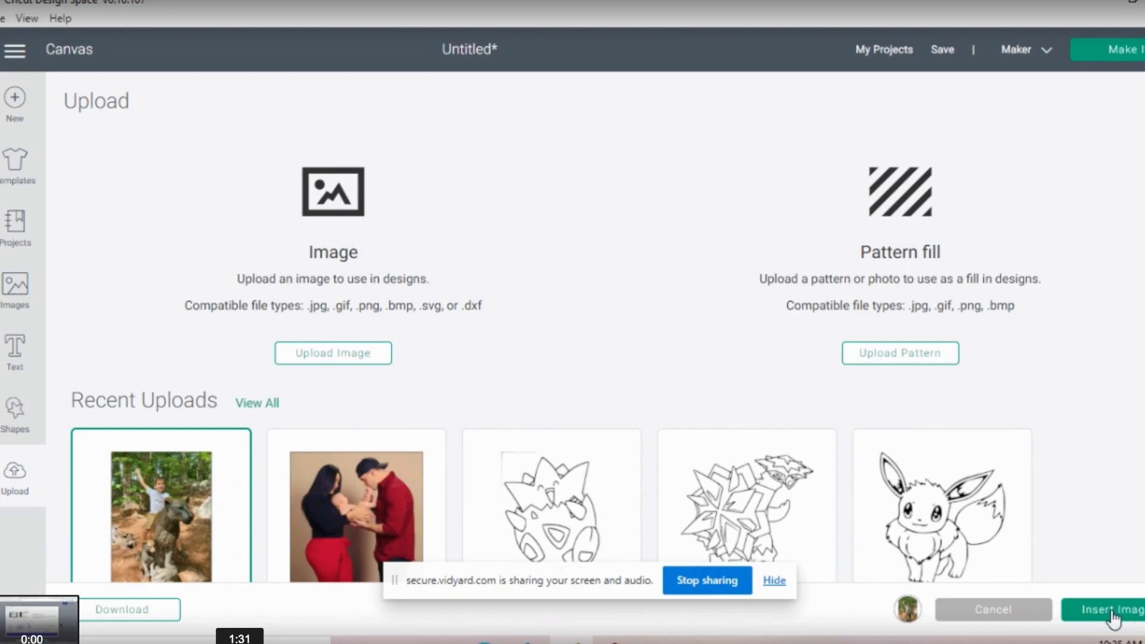
pyautogui.click(1012, 615)
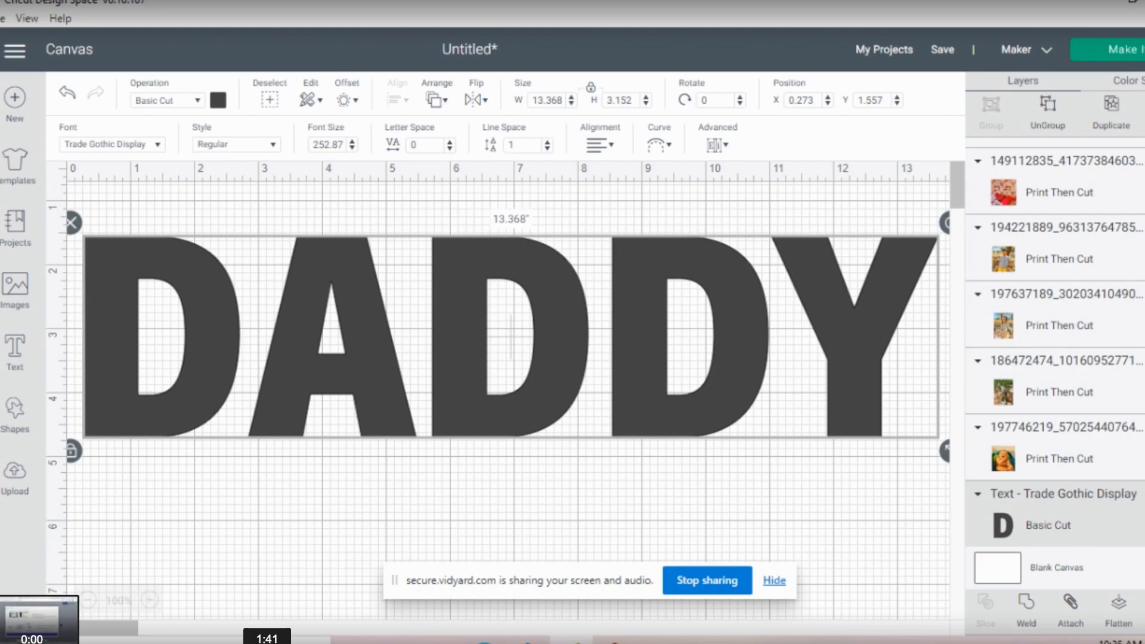
# Overlap the baby photo with the first D of the DADDY text and send the text to the front
pyautogui.click(538, 507)
pyautogui.moveTo(272, 551); pyautogui.dragTo(295, 323)
pyautogui.moveTo(422, 405); pyautogui.dragTo(525, 473)
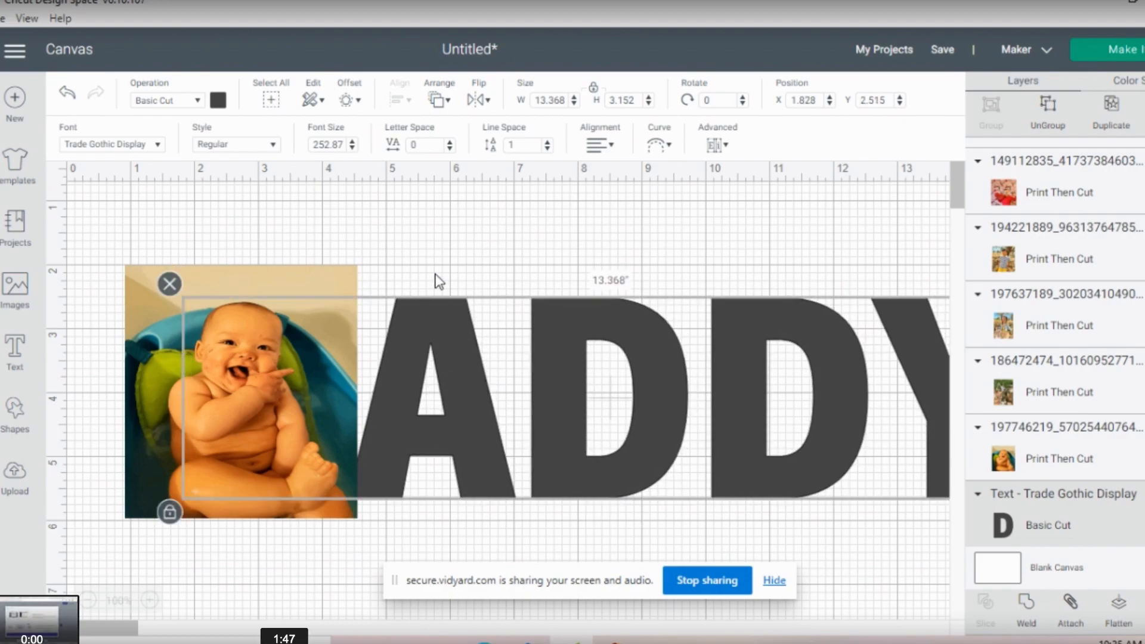
pyautogui.click(435, 101)
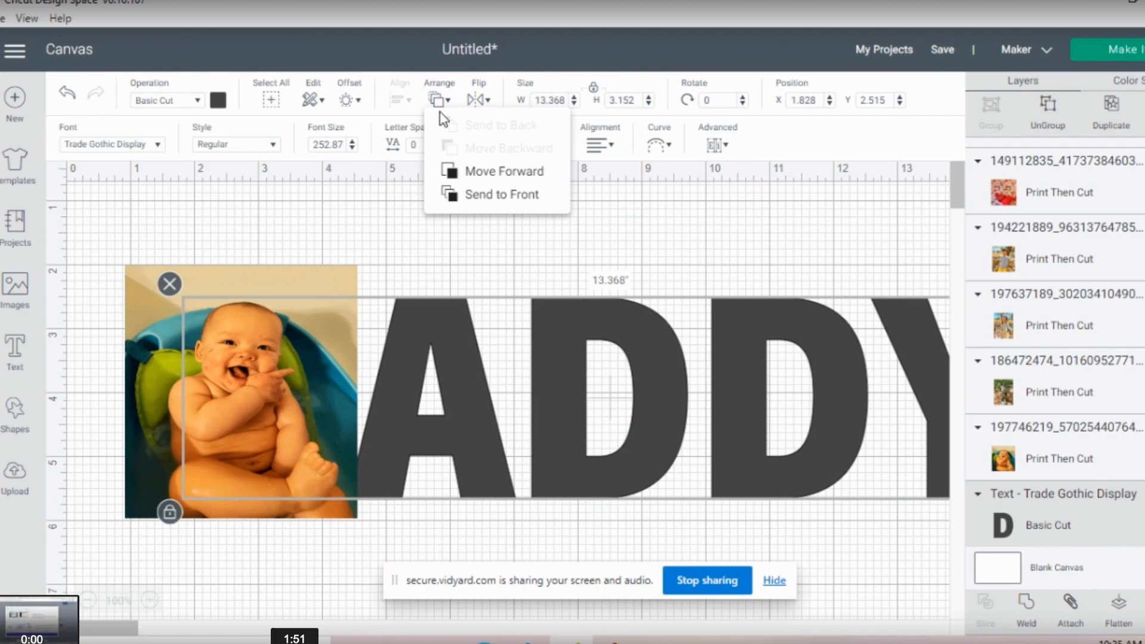
pyautogui.click(469, 200)
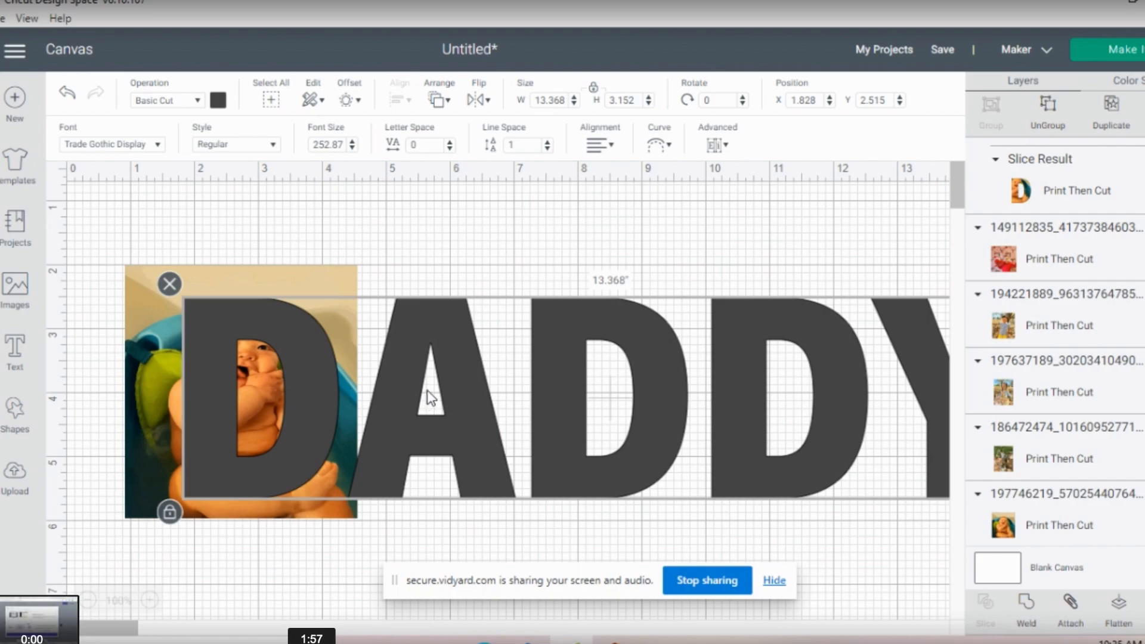
# Reposition the DADDY text over the baby photo at about X 2.162, Y 2.793
pyautogui.click(327, 277)
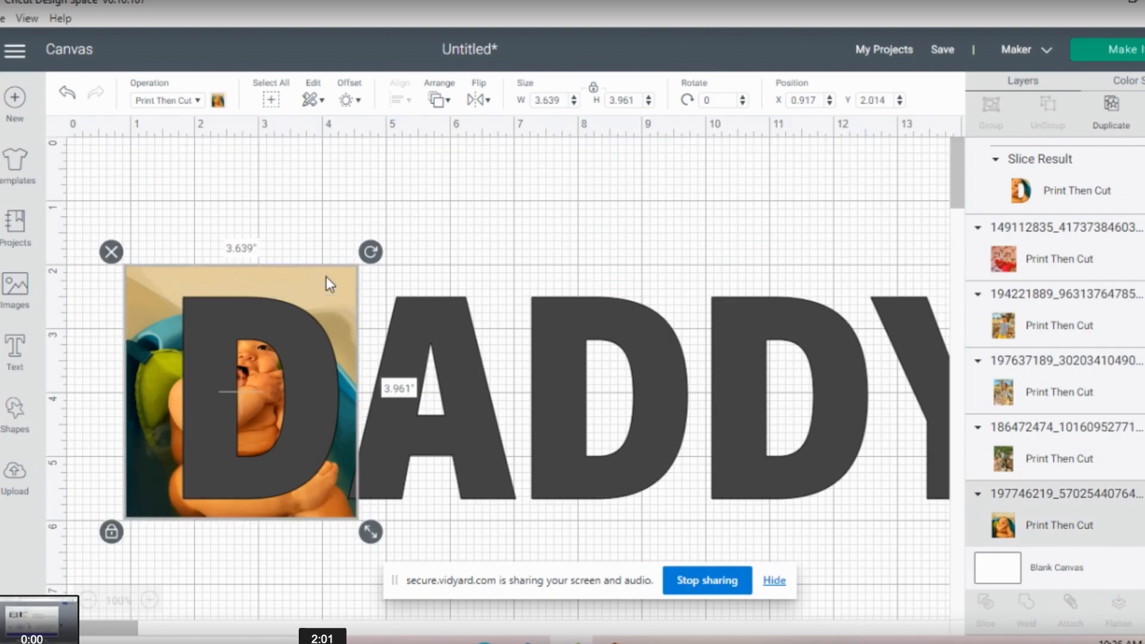
pyautogui.click(393, 350)
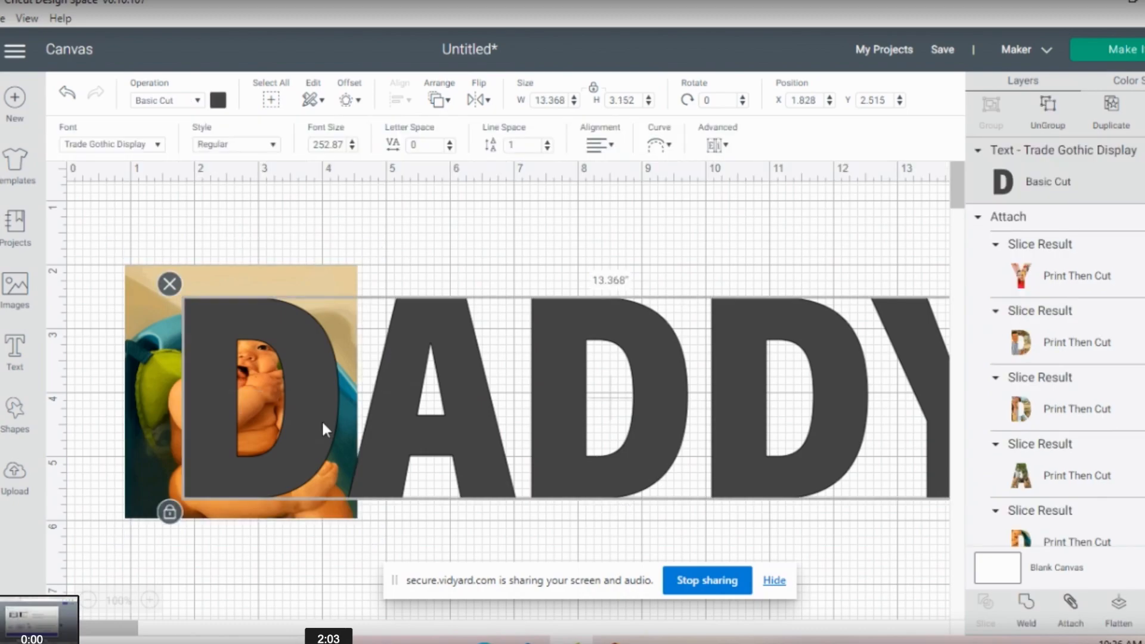
pyautogui.moveTo(381, 406); pyautogui.dragTo(395, 412)
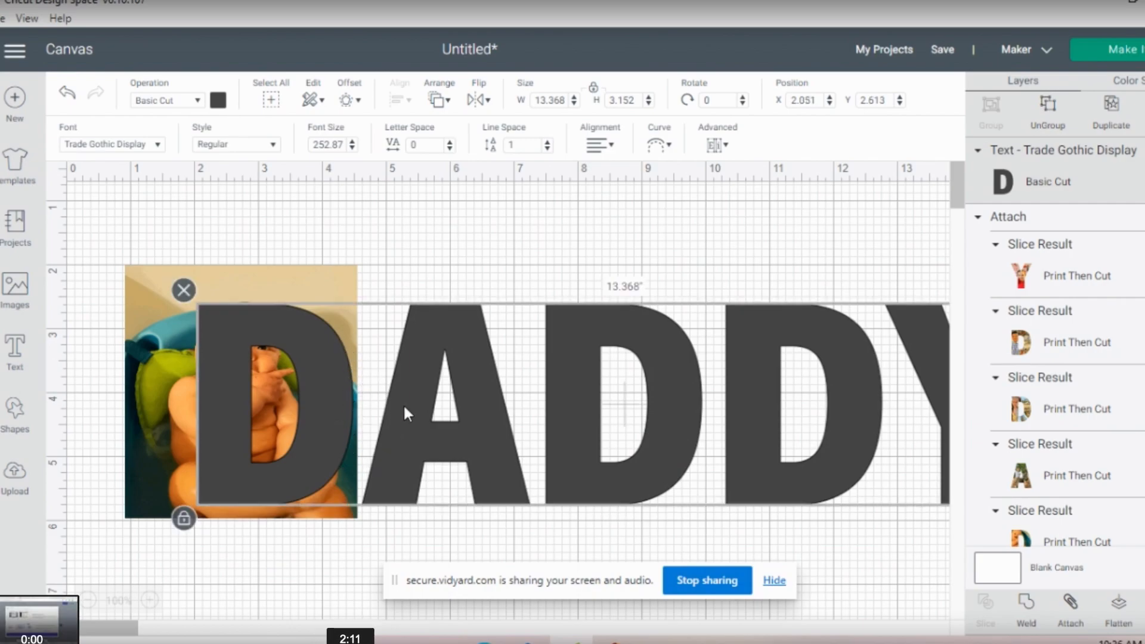
pyautogui.moveTo(404, 410)
pyautogui.mouseDown()
pyautogui.moveTo(419, 417)
pyautogui.moveTo(409, 406)
pyautogui.moveTo(410, 420)
pyautogui.mouseUp()
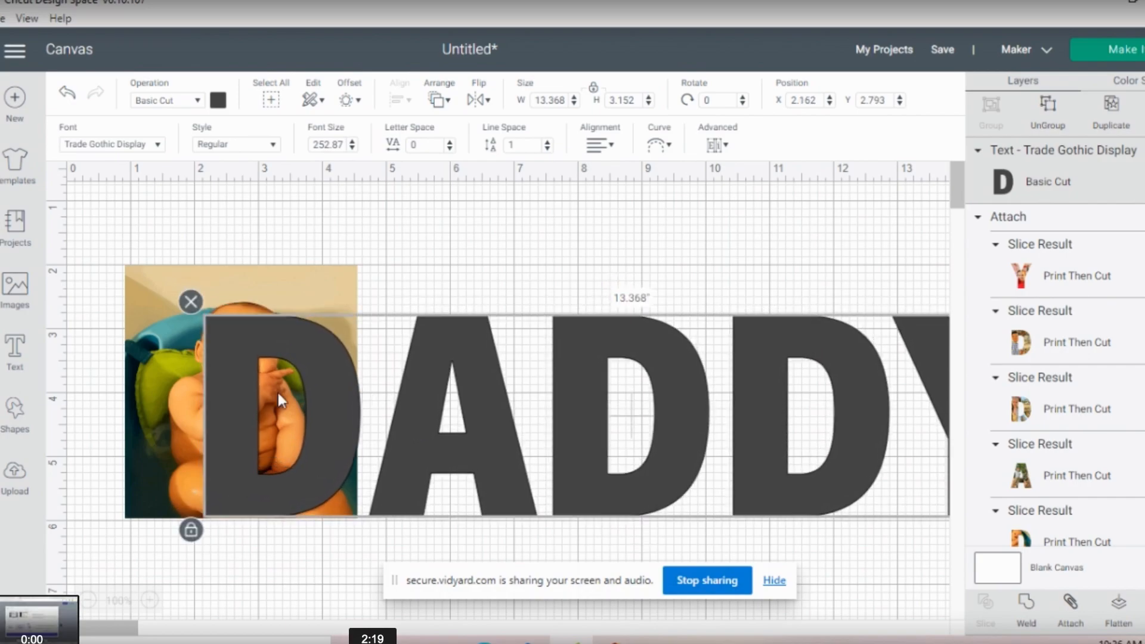
# Enlarge the baby photo to about 3.817 × 4.155 in and nudge the text so its first D stays within the photo
pyautogui.click(199, 403)
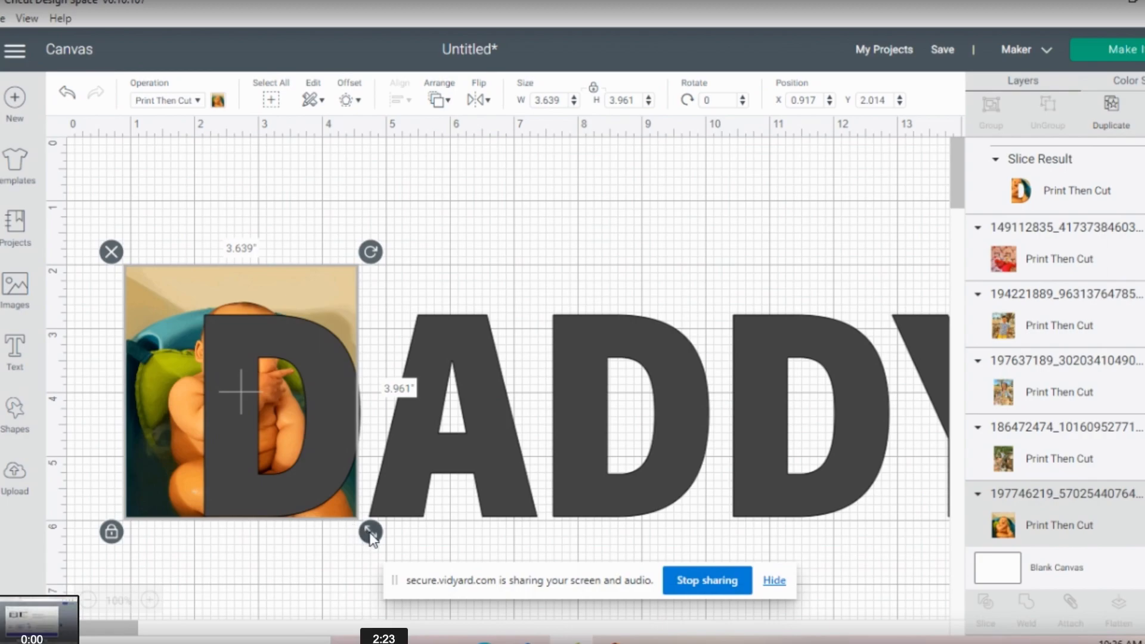
pyautogui.moveTo(369, 534); pyautogui.dragTo(382, 544)
pyautogui.moveTo(437, 475); pyautogui.dragTo(441, 473)
# Slice the baby photo with the DADDY text
pyautogui.moveTo(275, 203); pyautogui.dragTo(239, 420)
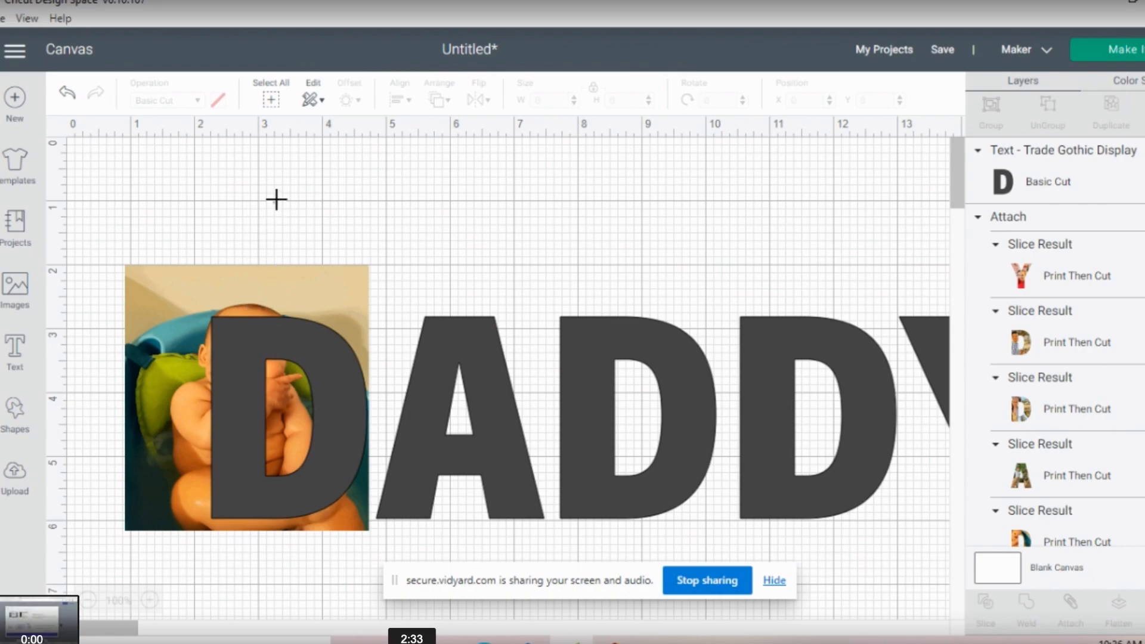
pyautogui.moveTo(276, 201); pyautogui.dragTo(283, 428)
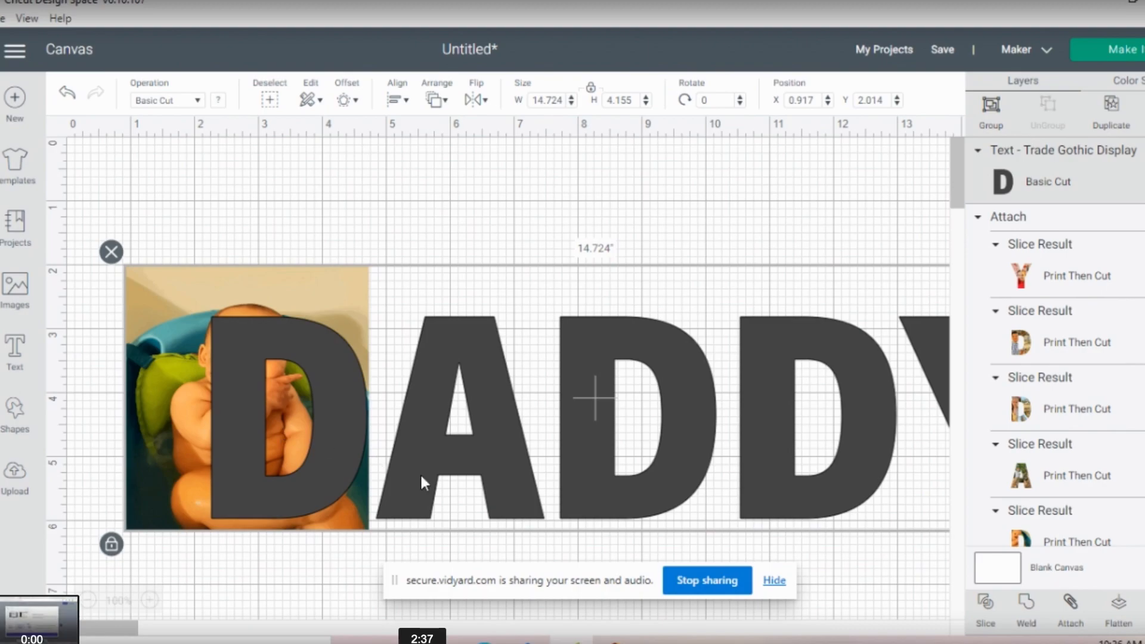
pyautogui.click(986, 612)
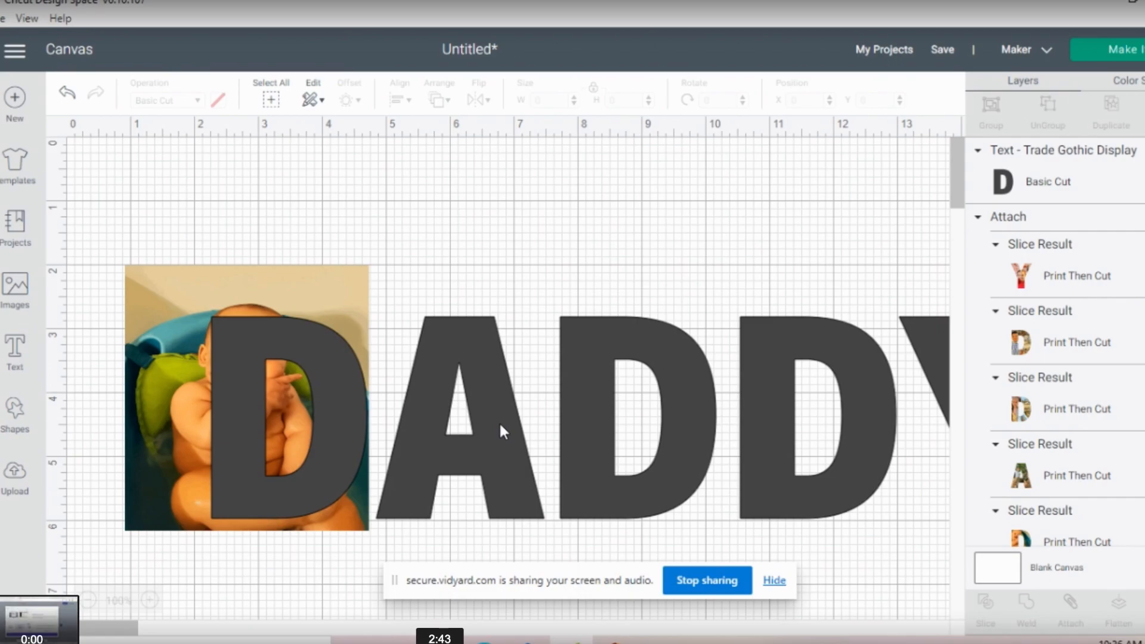
# Delete the cut-out black D and the leftover photo surround, keeping only the photo-filled D
pyautogui.click(296, 338)
pyautogui.press('Delete')
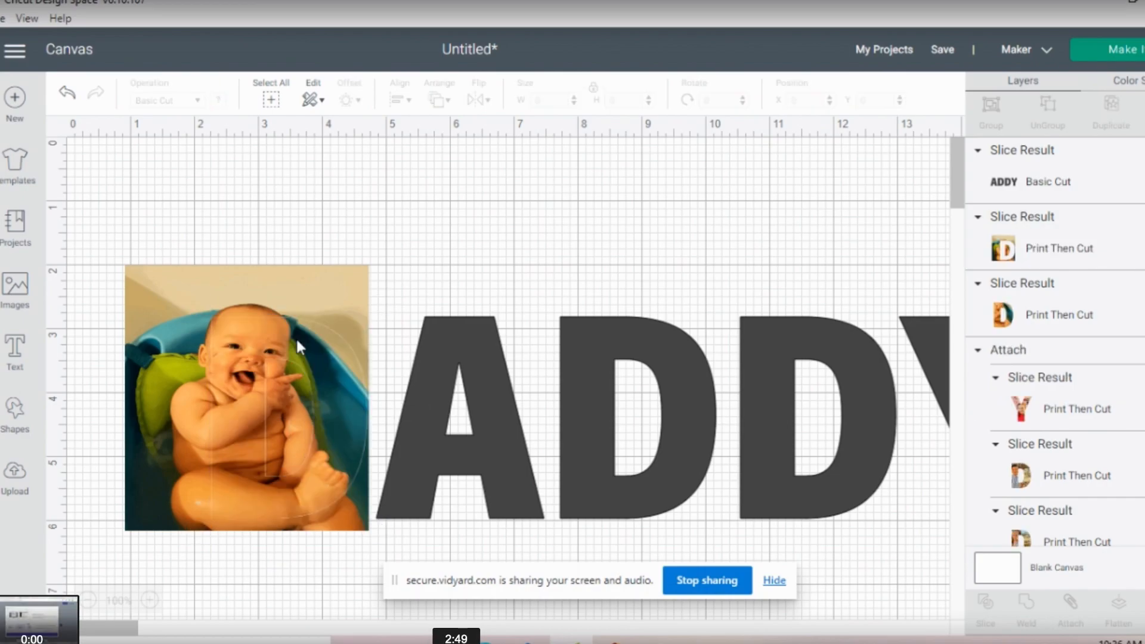
pyautogui.click(245, 284)
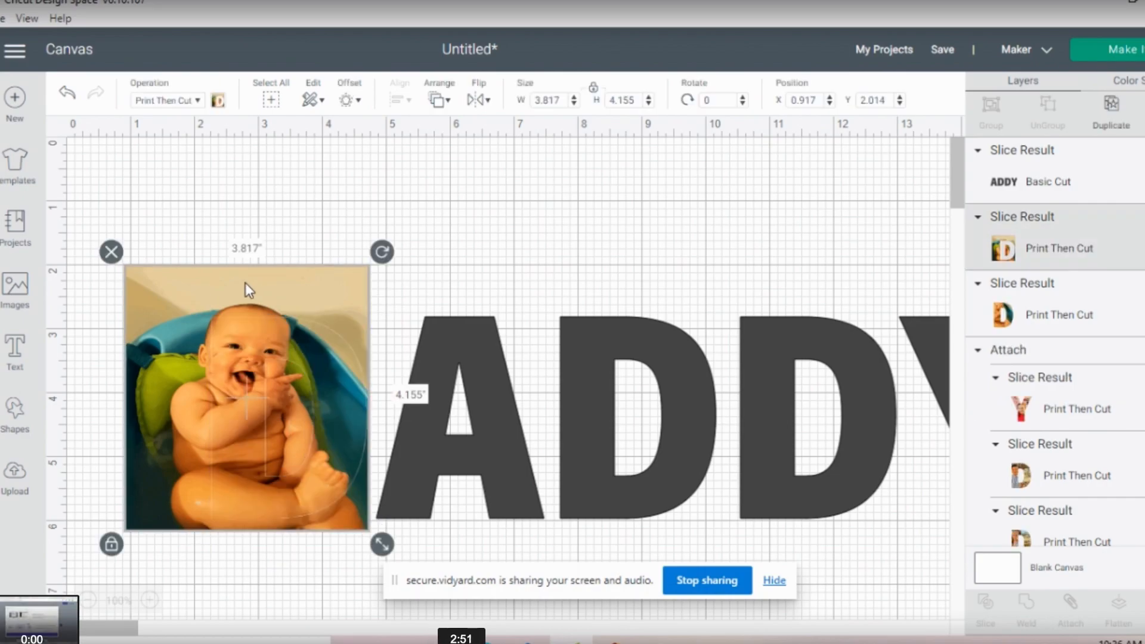
pyautogui.press('Delete')
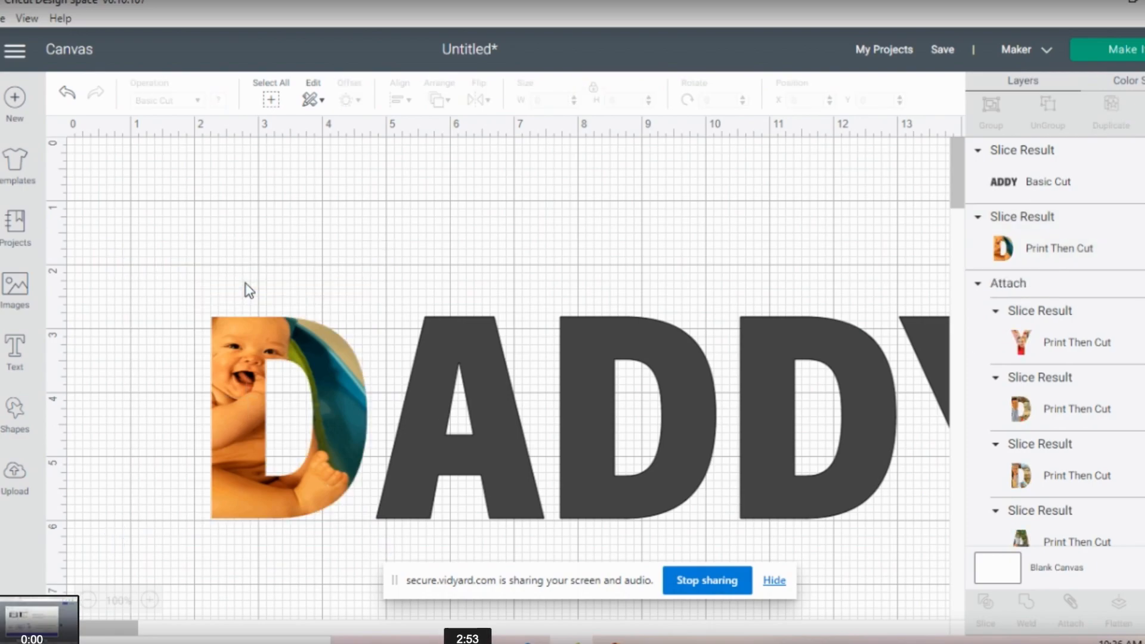
# Move the photo-filled D to about X 0.564, Y 0.863 and the remaining ADDY text to about X 3.798, Y 1.599
pyautogui.moveTo(247, 353); pyautogui.dragTo(138, 228)
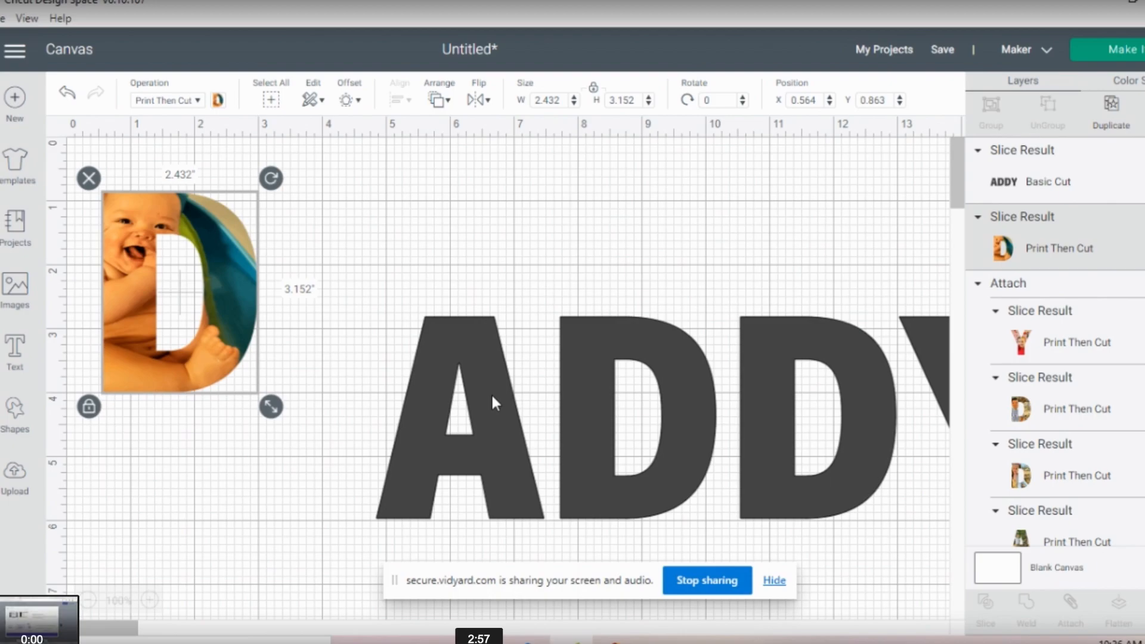
pyautogui.moveTo(491, 393); pyautogui.dragTo(423, 315)
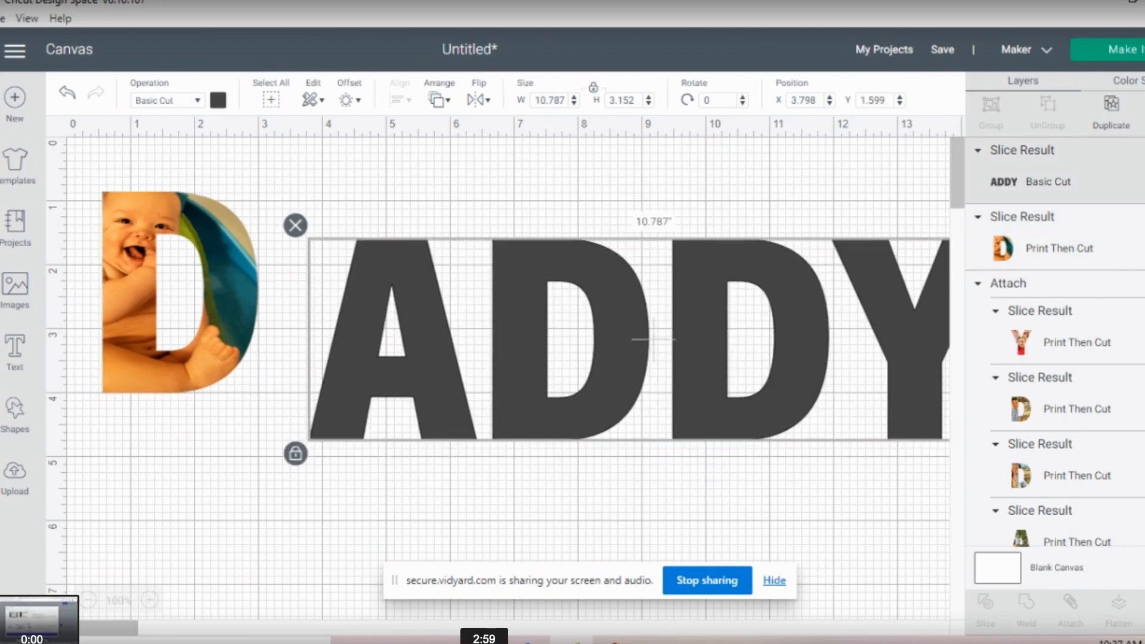
# Show the hidden forest statue photo, place it behind the A at about X 2.947, Y 0.989, and enlarge it to about 3.865 × 5.153 in
pyautogui.scroll(-5, 1065, 390)
pyautogui.scroll(-1, 1055, 358)
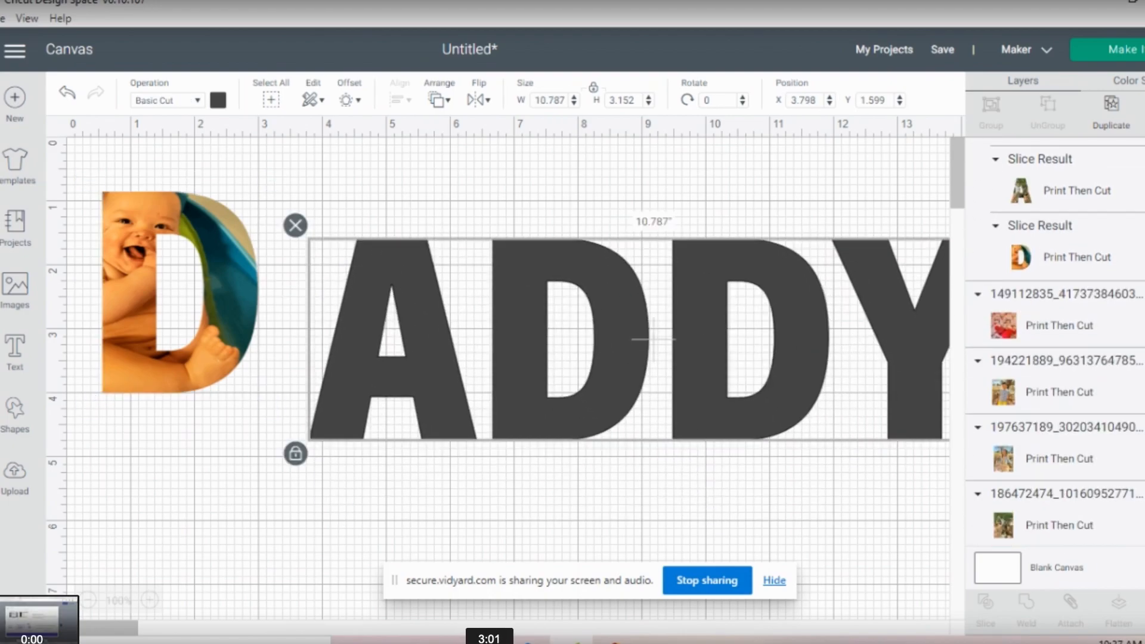
pyautogui.click(1066, 530)
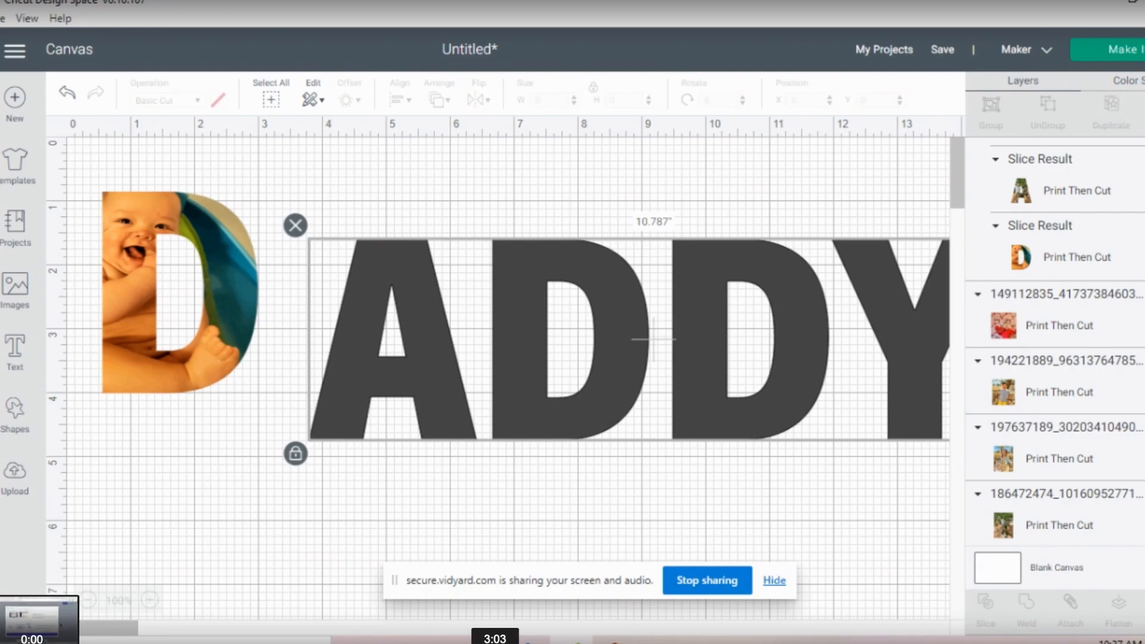
pyautogui.moveTo(366, 340)
pyautogui.mouseDown()
pyautogui.moveTo(197, 444)
pyautogui.moveTo(330, 431)
pyautogui.moveTo(356, 405)
pyautogui.moveTo(366, 340)
pyautogui.mouseUp()
pyautogui.moveTo(400, 470)
pyautogui.mouseDown()
pyautogui.moveTo(403, 385)
pyautogui.moveTo(405, 483)
pyautogui.mouseUp()
pyautogui.click(406, 483)
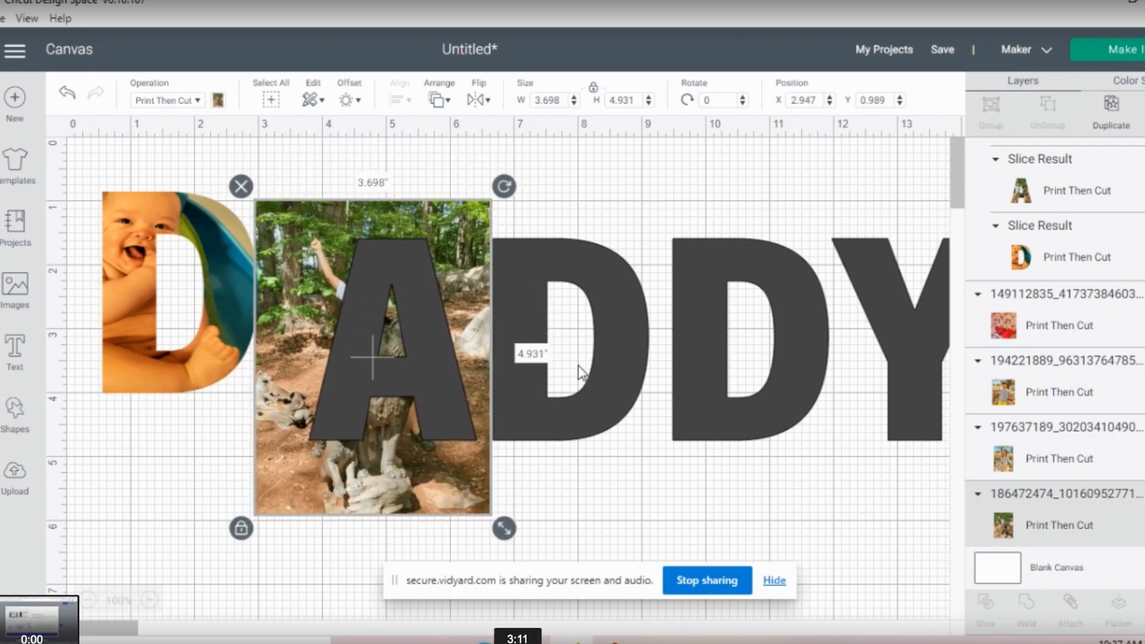
pyautogui.moveTo(506, 529); pyautogui.dragTo(521, 543)
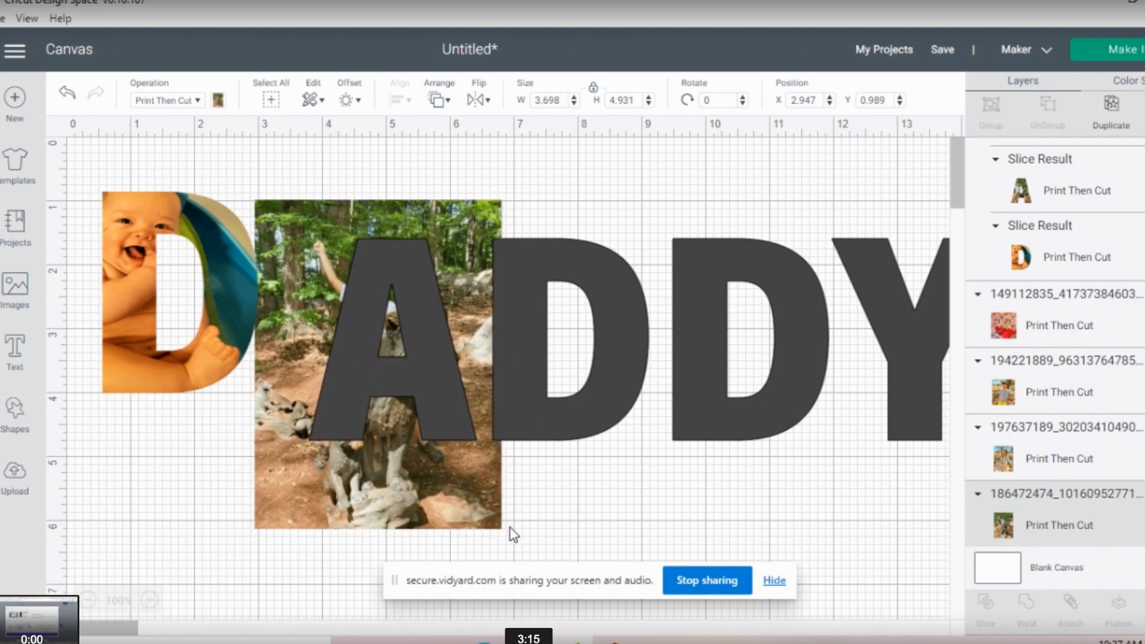
pyautogui.moveTo(447, 475); pyautogui.dragTo(448, 475)
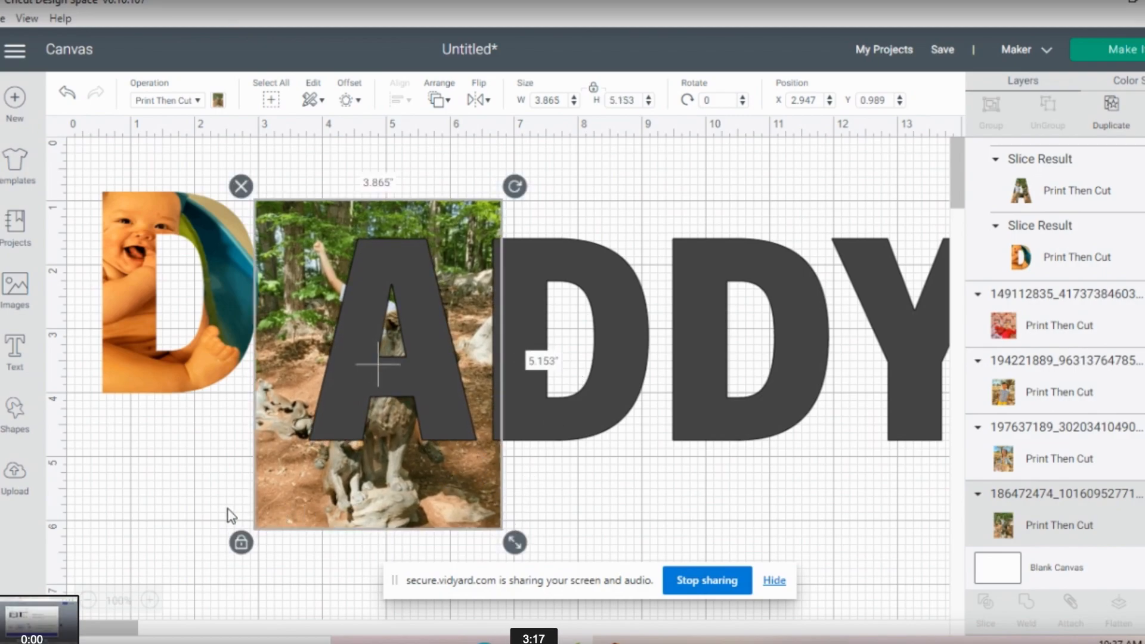
# Try slicing the forest photo with the ADDY text and deleting the cut-out black A, and undo both actions
pyautogui.click(349, 557)
pyautogui.click(344, 358)
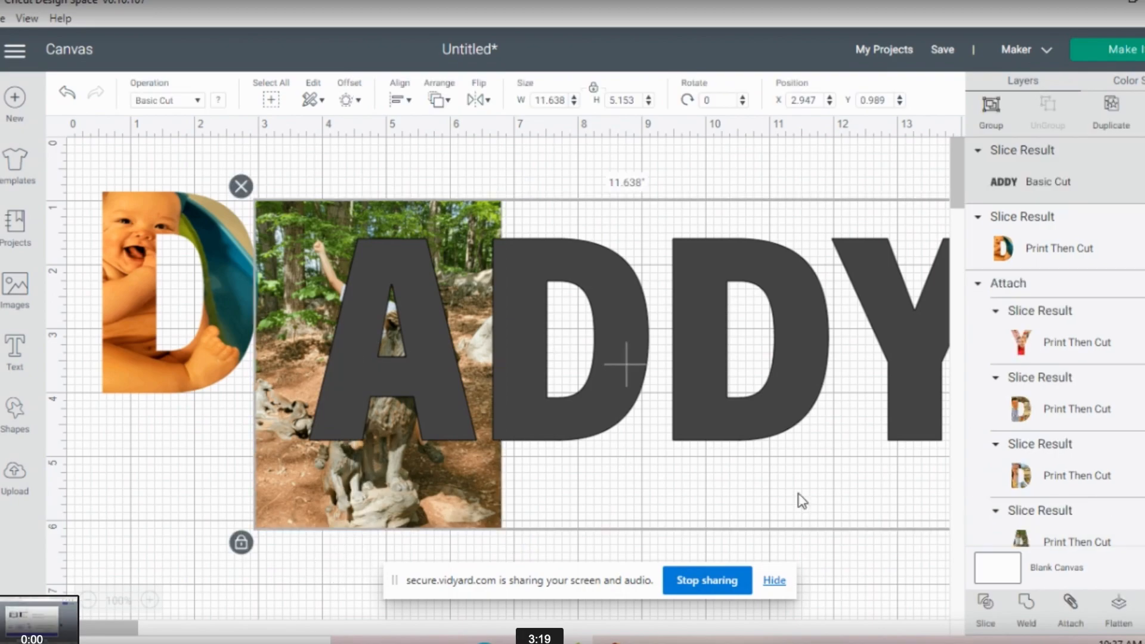
pyautogui.click(923, 587)
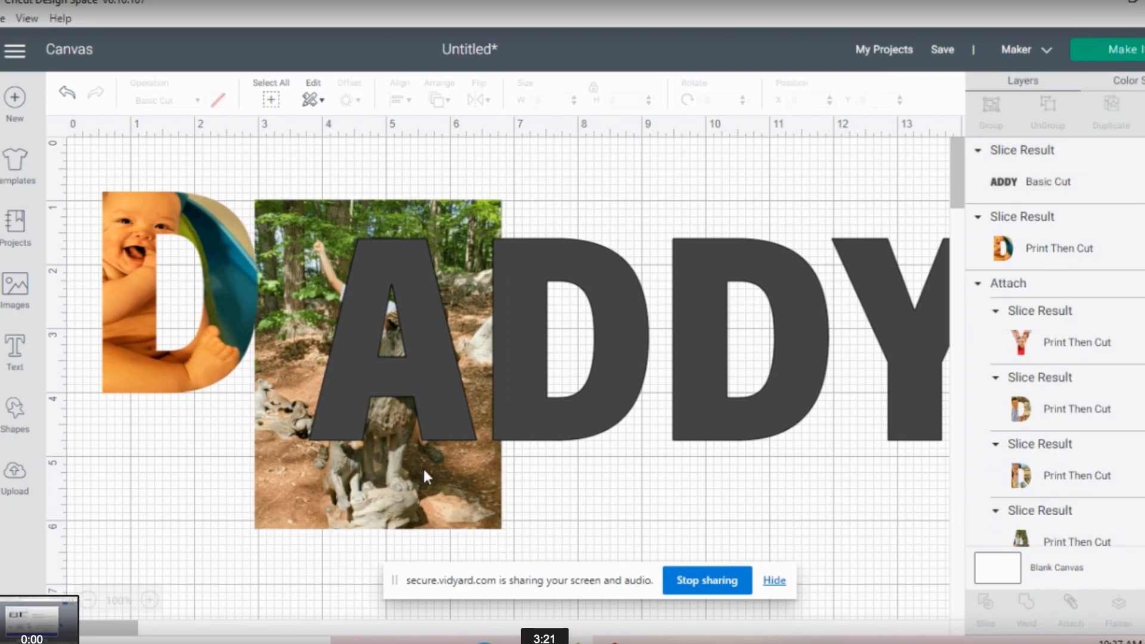
pyautogui.click(438, 404)
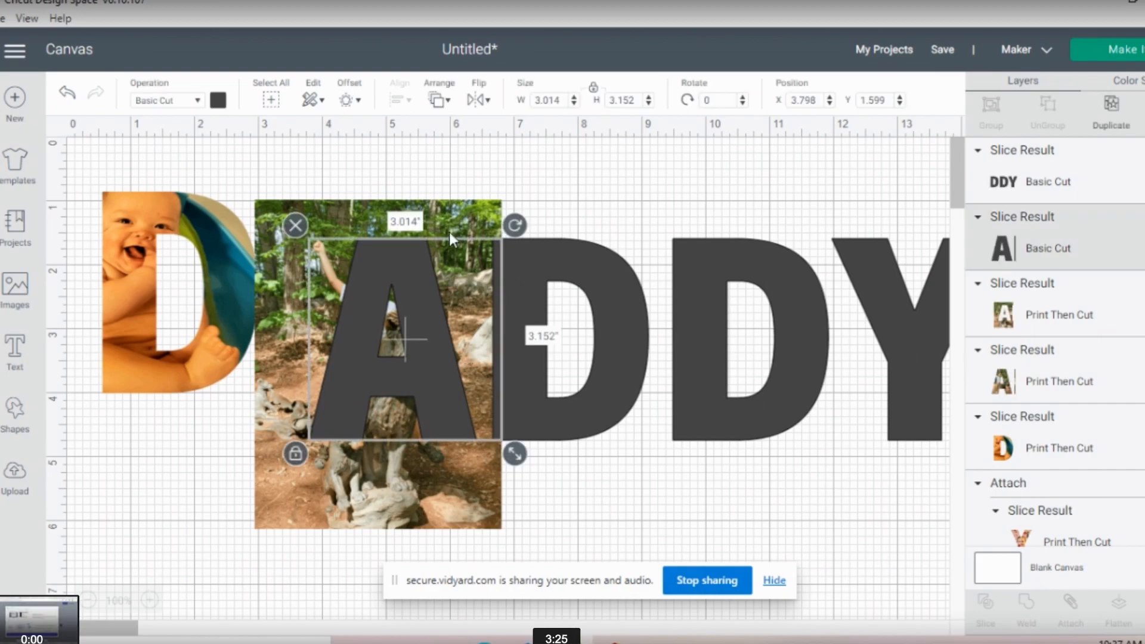
pyautogui.press('Delete')
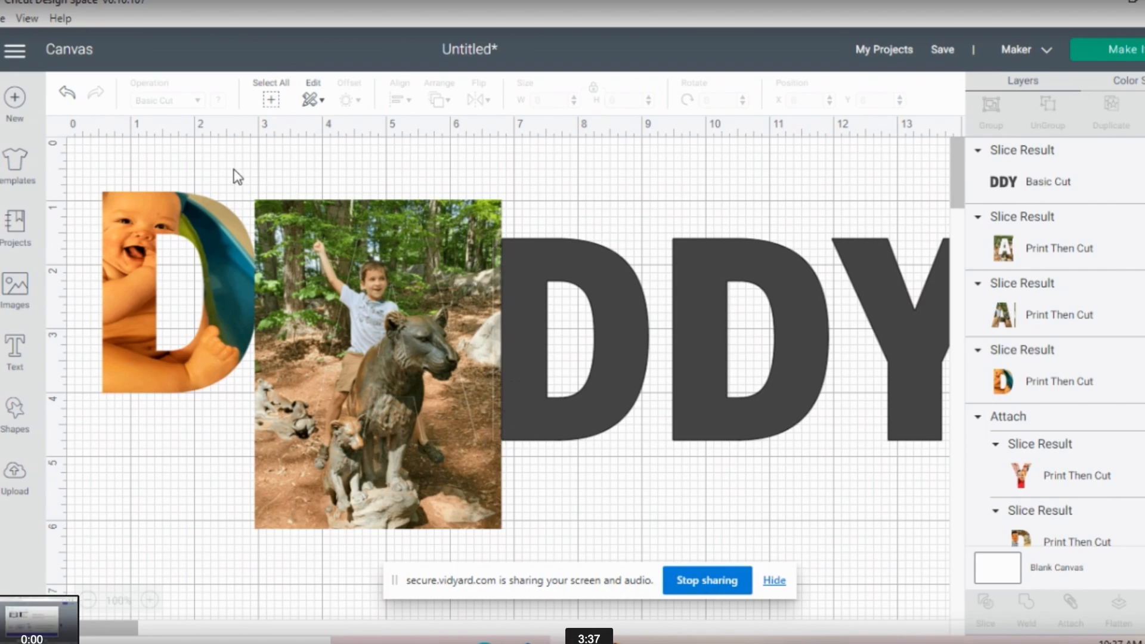
pyautogui.click(67, 95)
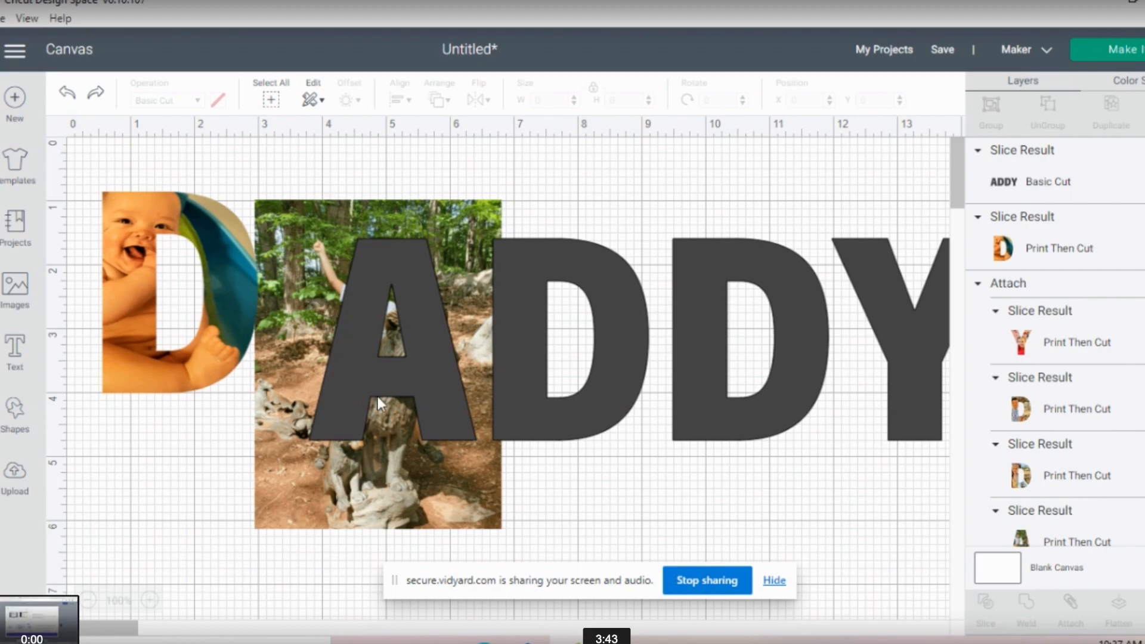
# Fit the forest photo behind only the A at about X 2.878 and 3.74 × 4.986 in, and slice it with the ADDY text
pyautogui.moveTo(466, 495); pyautogui.dragTo(462, 494)
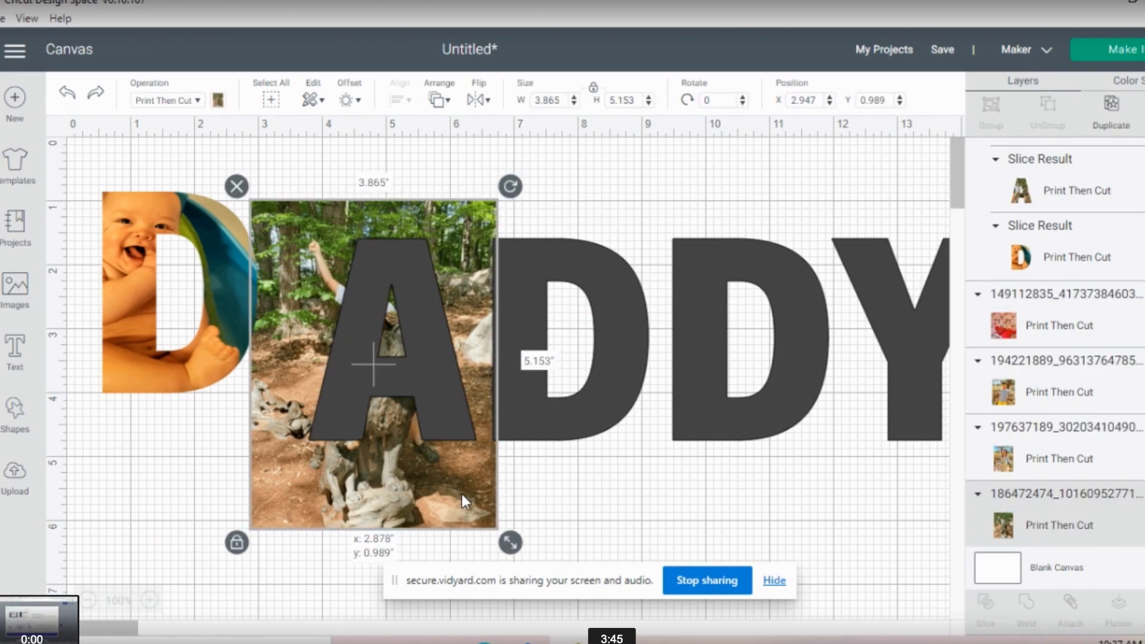
pyautogui.moveTo(510, 543); pyautogui.dragTo(502, 531)
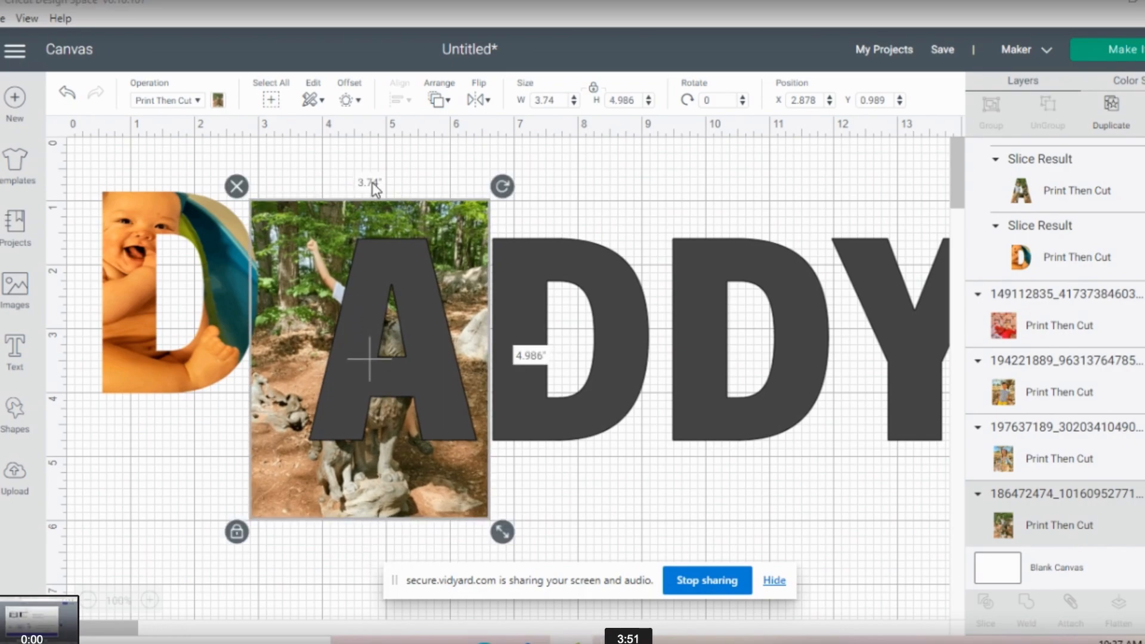
pyautogui.click(391, 162)
pyautogui.moveTo(391, 162); pyautogui.dragTo(429, 338)
pyautogui.click(484, 539)
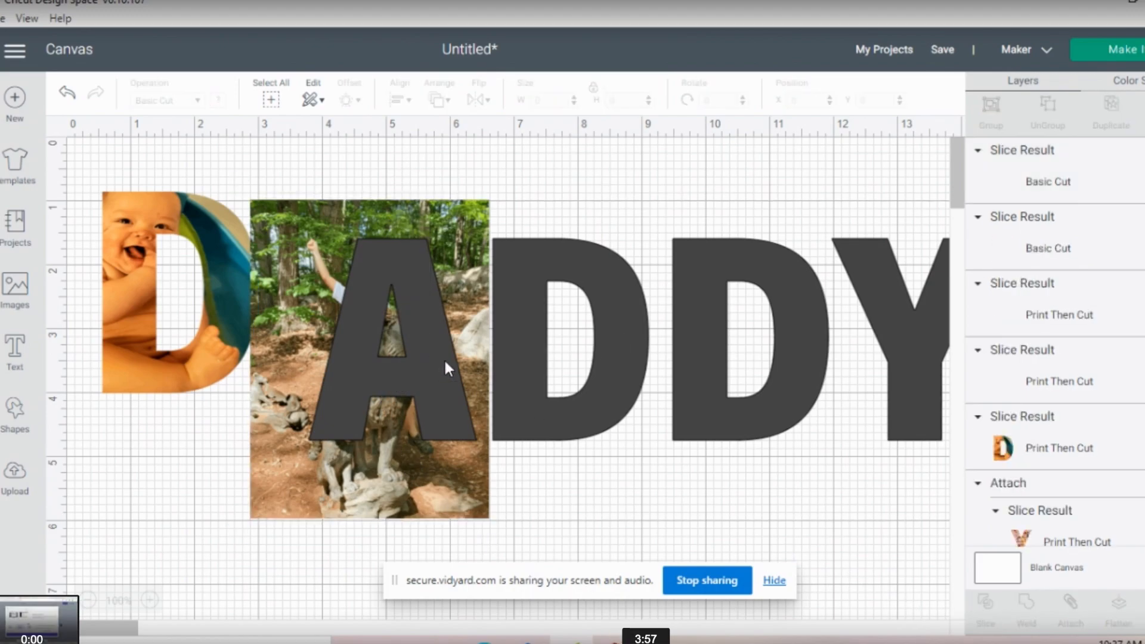
# Delete the black A and the leftover forest surround, and move the photo-filled A to about X 2.84, Y 0.974
pyautogui.click(444, 361)
pyautogui.press('Delete')
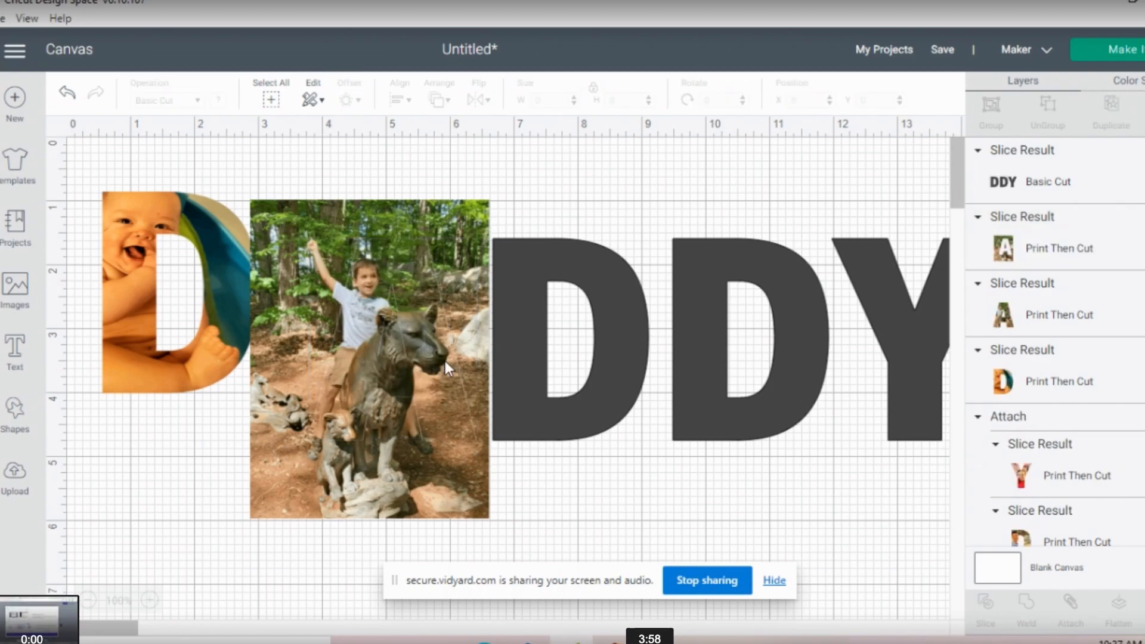
pyautogui.click(454, 292)
pyautogui.press('Delete')
pyautogui.moveTo(403, 271); pyautogui.dragTo(335, 267)
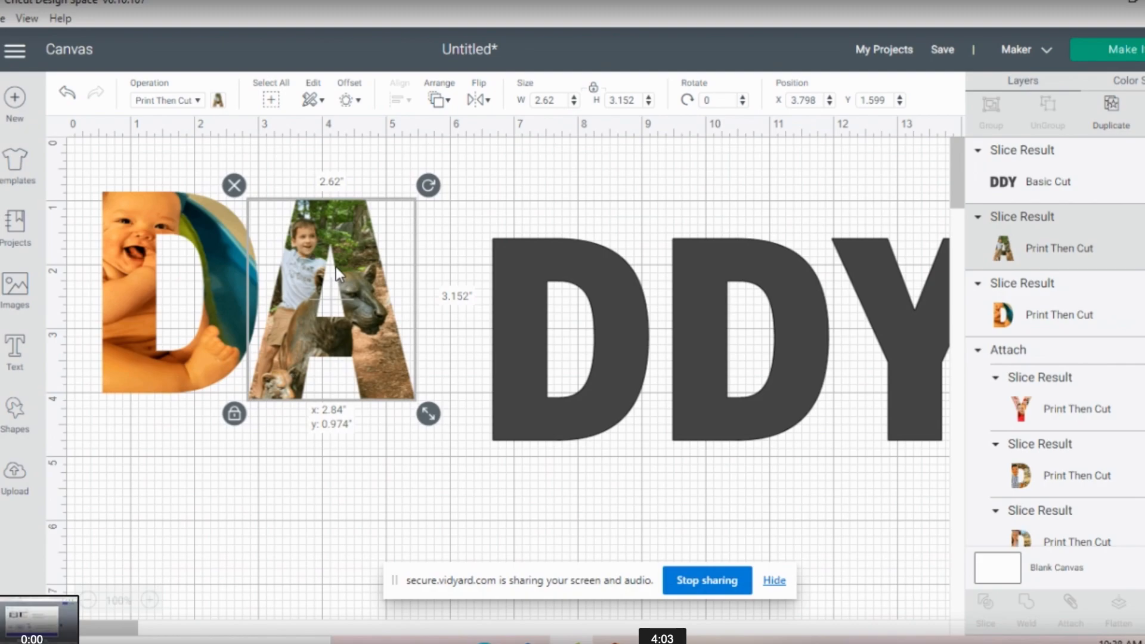
# Show the hidden photo of the boy in the plaid shirt and place it behind the first black D at about X 4.825, Y 0.881
pyautogui.click(566, 338)
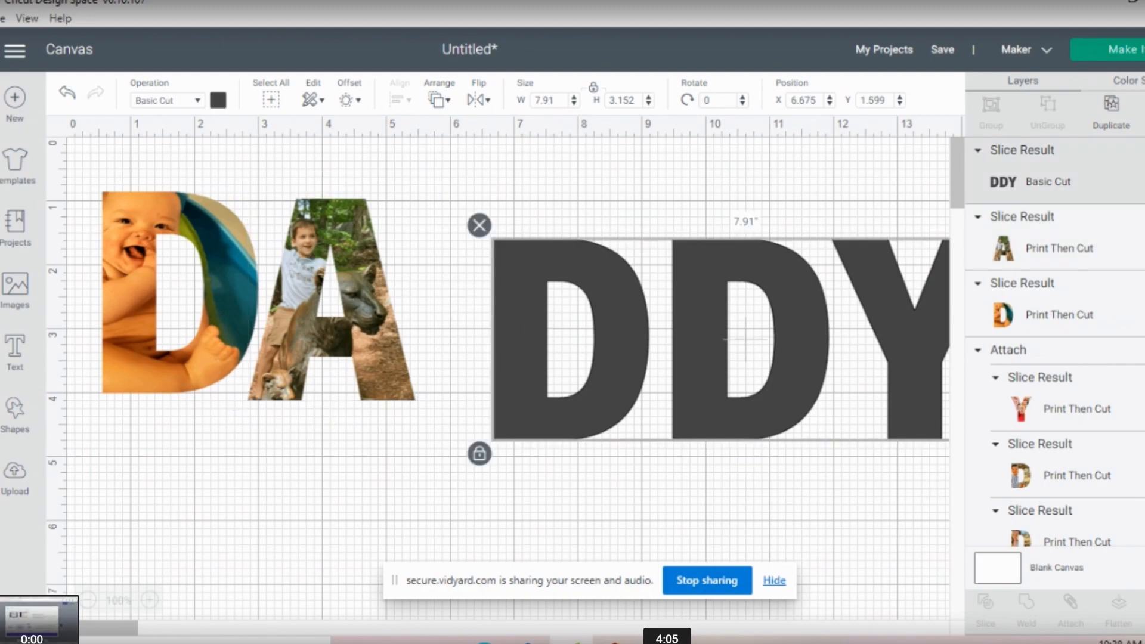
pyautogui.scroll(-5, 1054, 358)
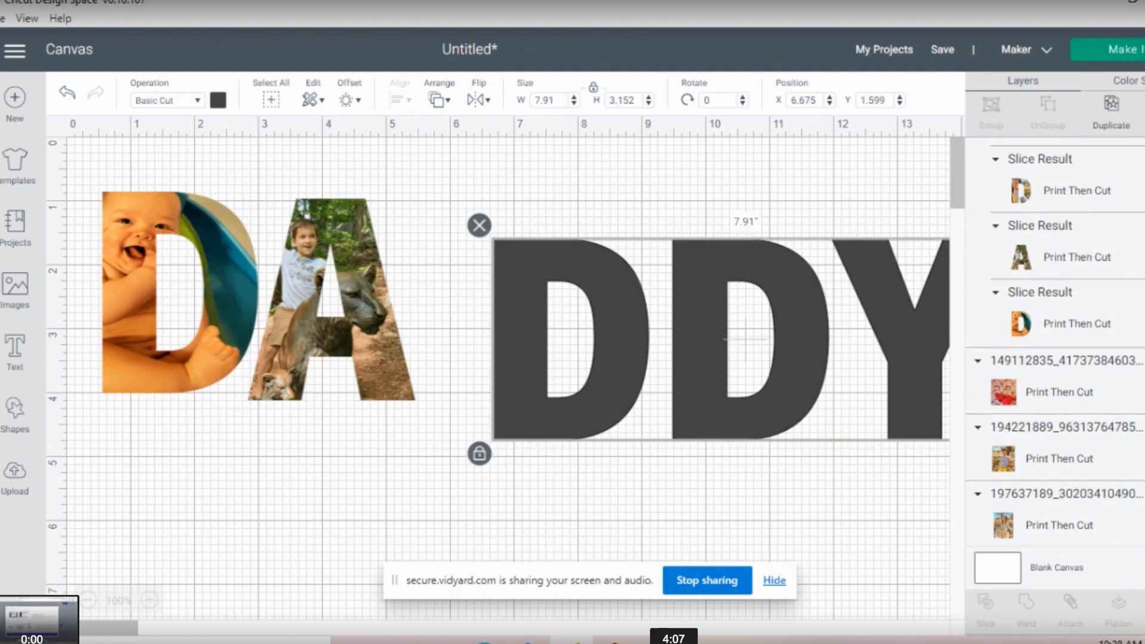
pyautogui.click(1067, 470)
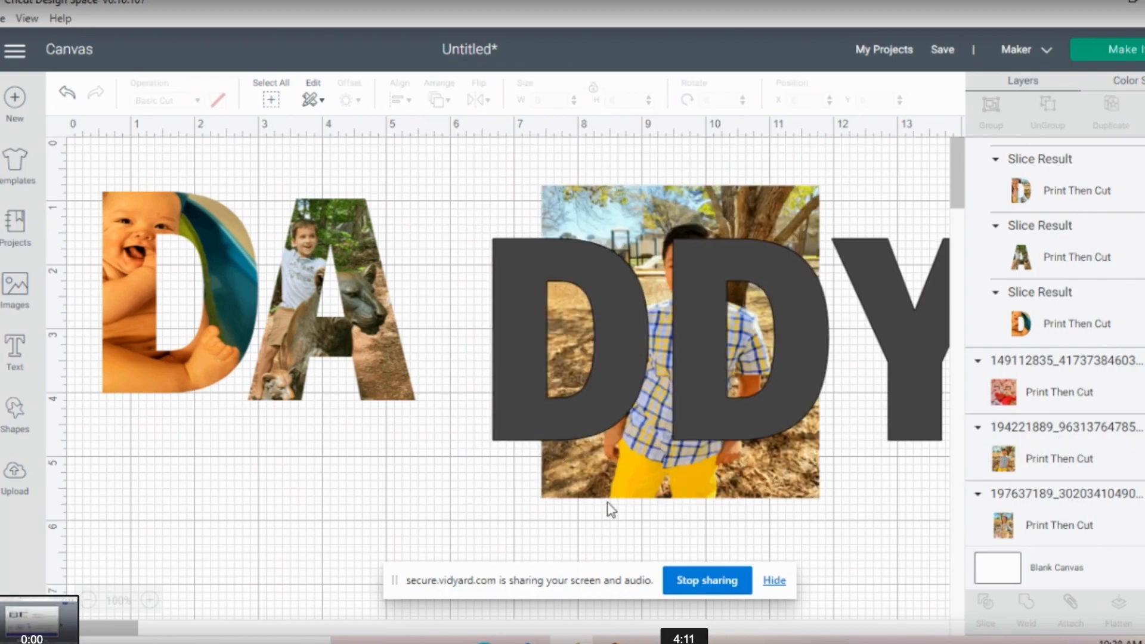
pyautogui.click(653, 481)
pyautogui.moveTo(653, 482); pyautogui.dragTo(538, 484)
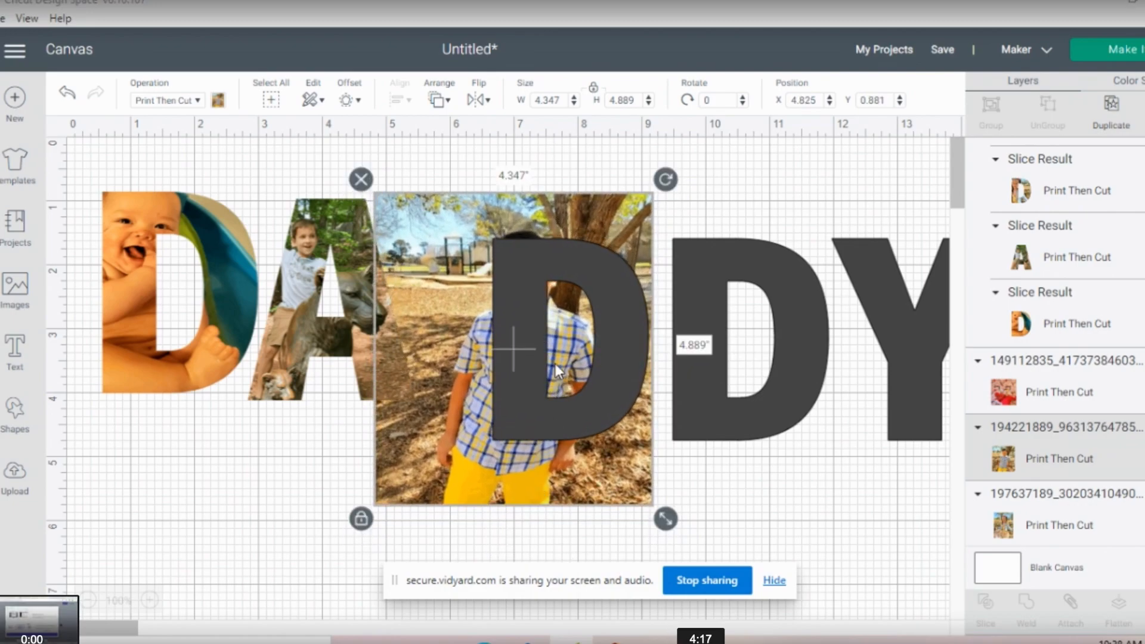
# Slice the plaid-shirt boy photo with the DDY text
pyautogui.click(587, 531)
pyautogui.click(570, 335)
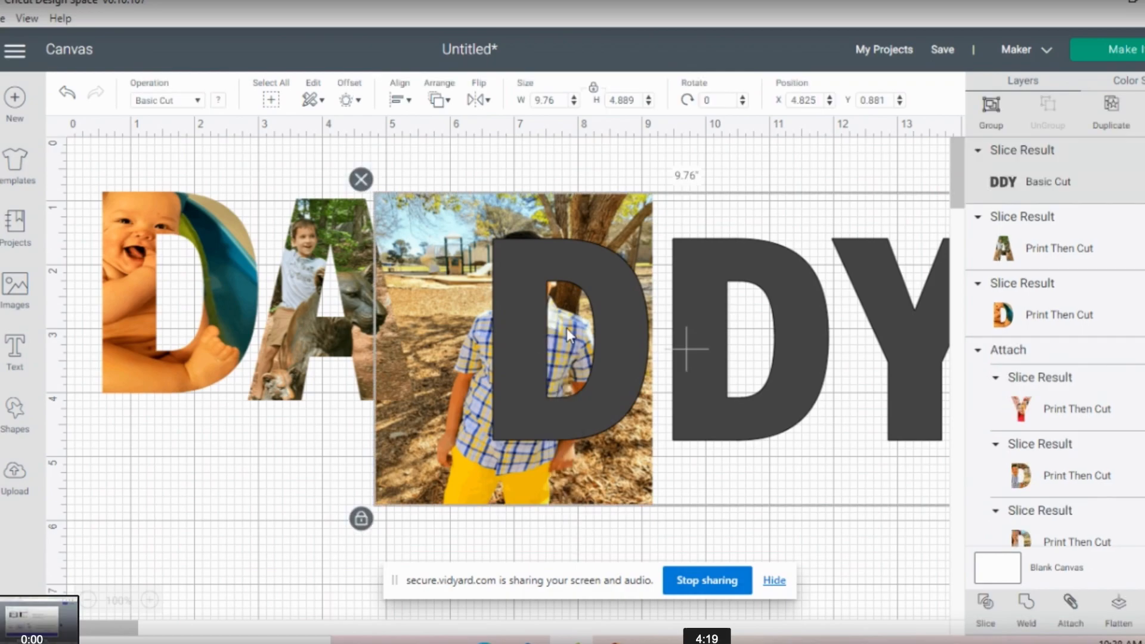
pyautogui.click(985, 621)
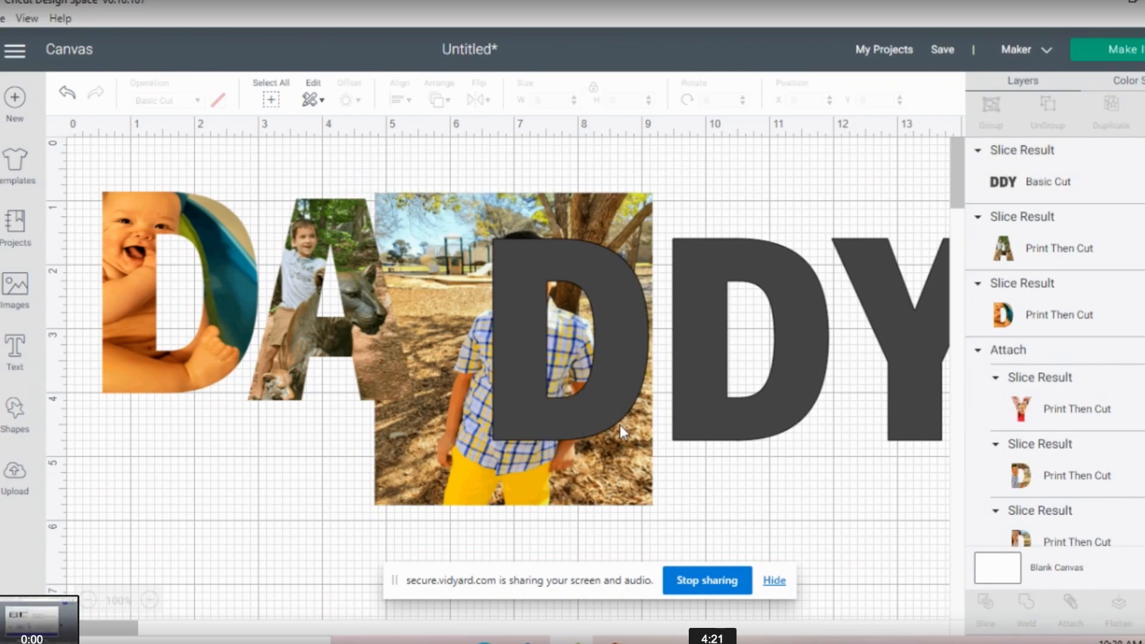
# Delete the cut-out black D and the leftover plaid-shirt photo surround, and move the photo-filled D to about X 5.62, Y 0.946
pyautogui.click(621, 394)
pyautogui.press('Delete')
pyautogui.click(414, 342)
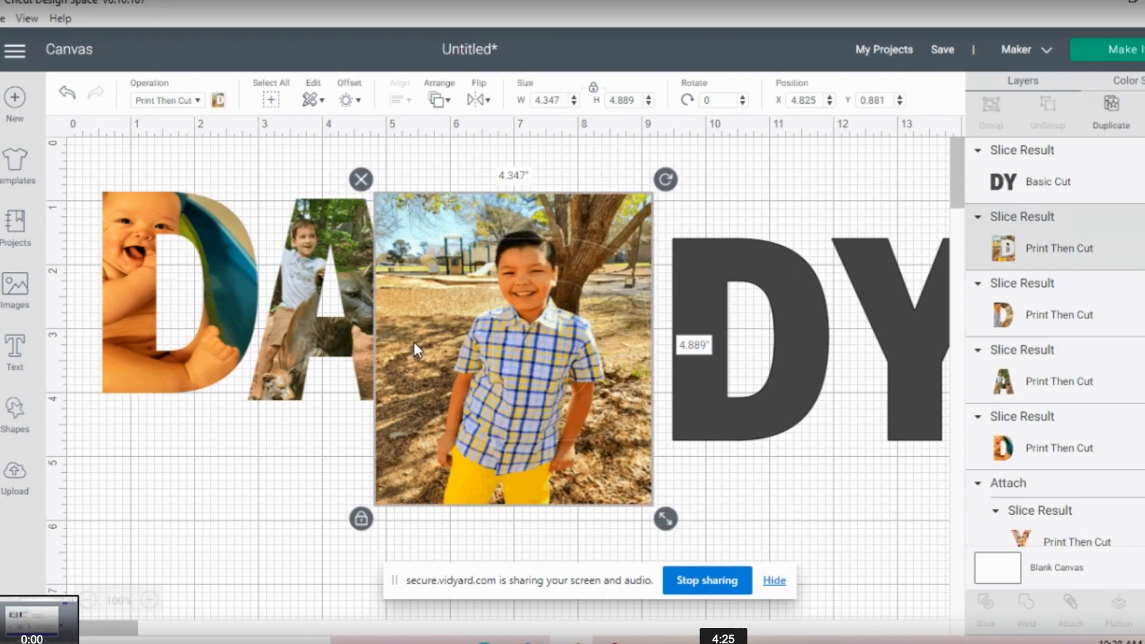
pyautogui.press('Delete')
pyautogui.moveTo(541, 342); pyautogui.dragTo(473, 303)
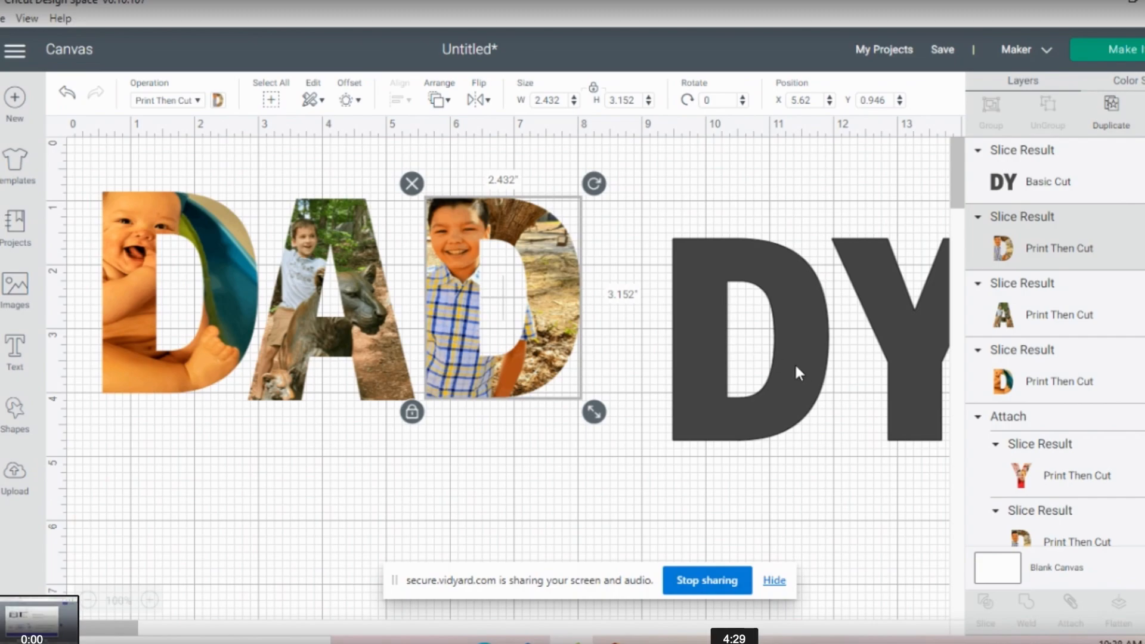
# Show the hidden photo of the girl at about X 7.467, Y 0.689, and move the DY text over it to about X 9.174, Y 1.335
pyautogui.scroll(-5, 1134, 455)
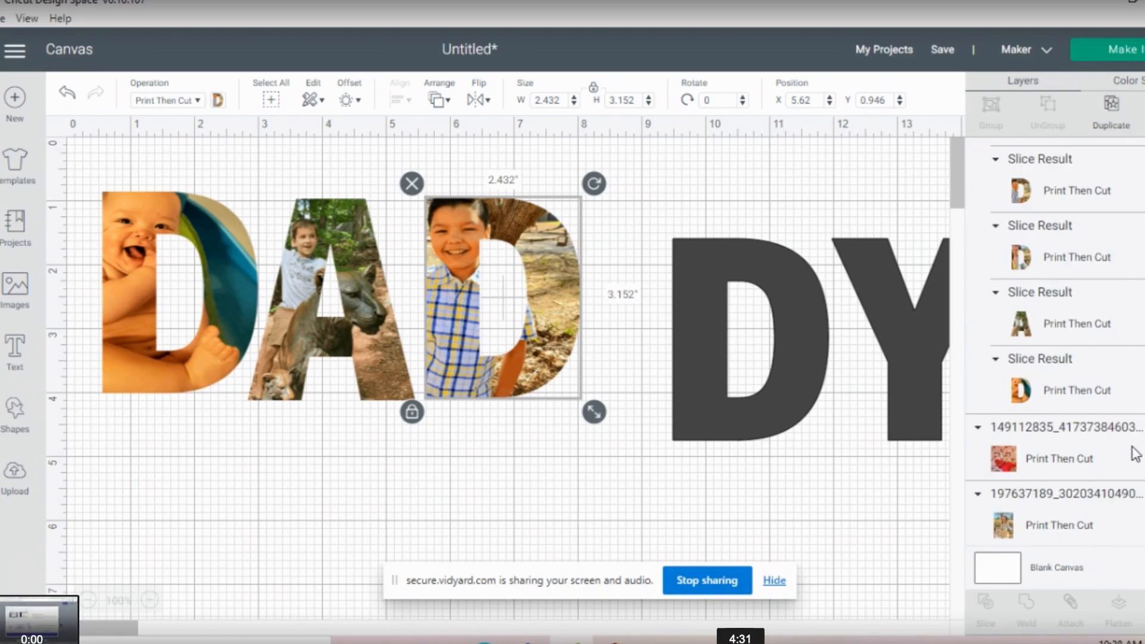
pyautogui.click(927, 441)
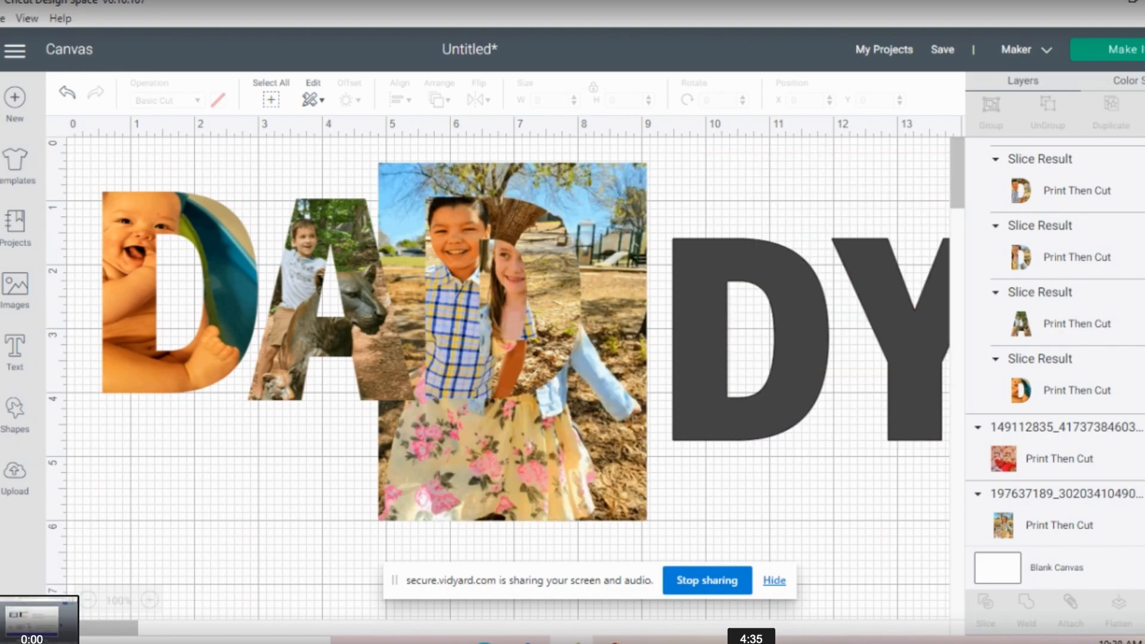
pyautogui.moveTo(643, 477); pyautogui.dragTo(681, 485)
pyautogui.moveTo(812, 335); pyautogui.dragTo(794, 316)
# Slice the girl photo with the DY text, and delete the leftover photo surround and the cut-out black D
pyautogui.moveTo(701, 155); pyautogui.dragTo(706, 323)
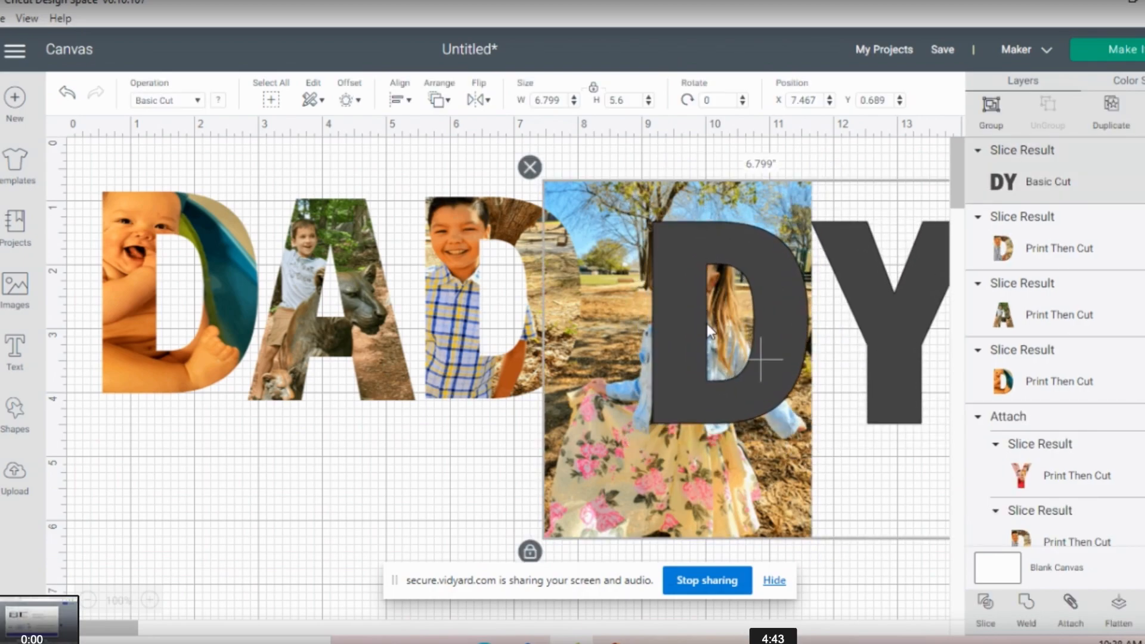
pyautogui.click(984, 611)
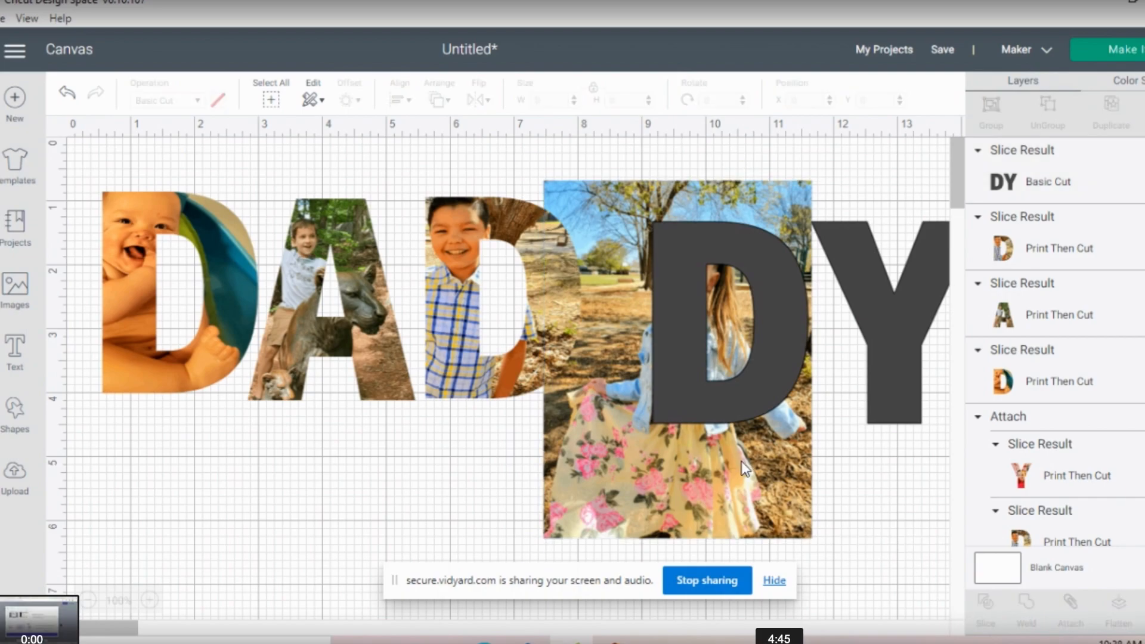
pyautogui.click(745, 494)
pyautogui.press('Delete')
pyautogui.click(743, 423)
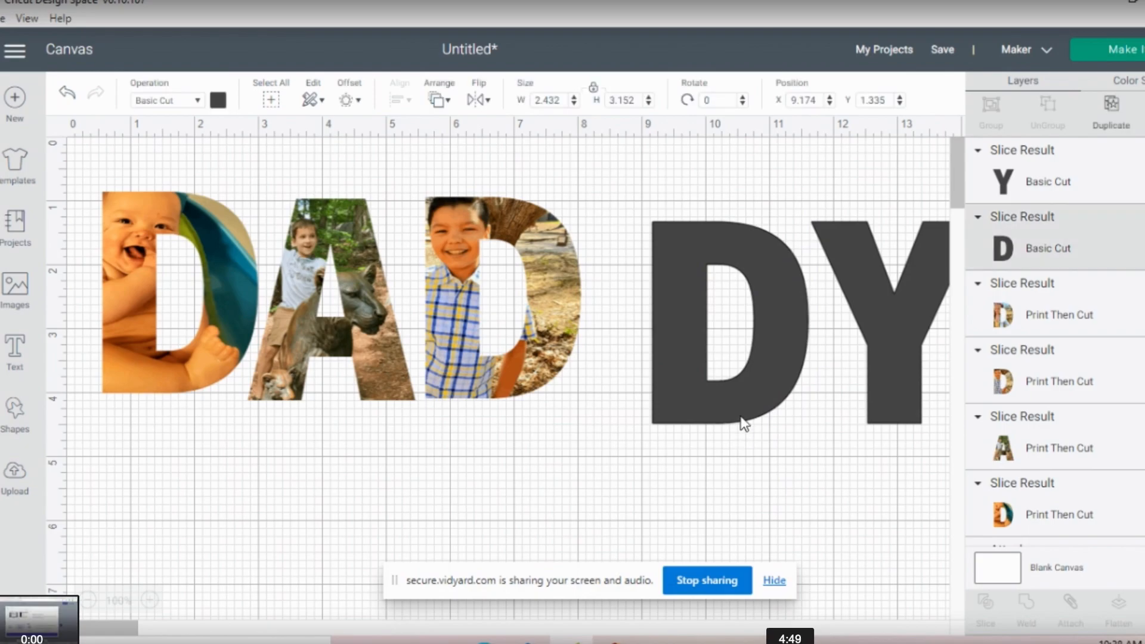
pyautogui.press('Delete')
# Move the girl-filled D next to the other photo letters and the black Y to about X 10.799, Y 1.127
pyautogui.moveTo(742, 404); pyautogui.dragTo(685, 382)
pyautogui.moveTo(931, 324); pyautogui.dragTo(857, 310)
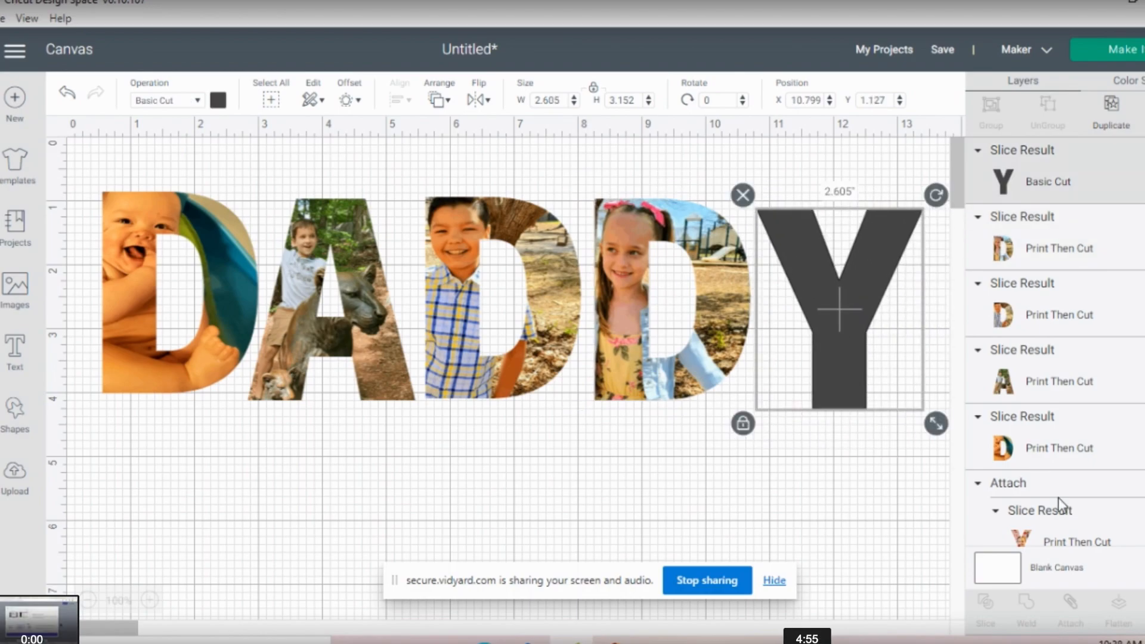
# Show the hidden Valentine photo behind the Y at about X 9.164, Y 0.181, and slice it with the Y
pyautogui.scroll(-5, 1055, 334)
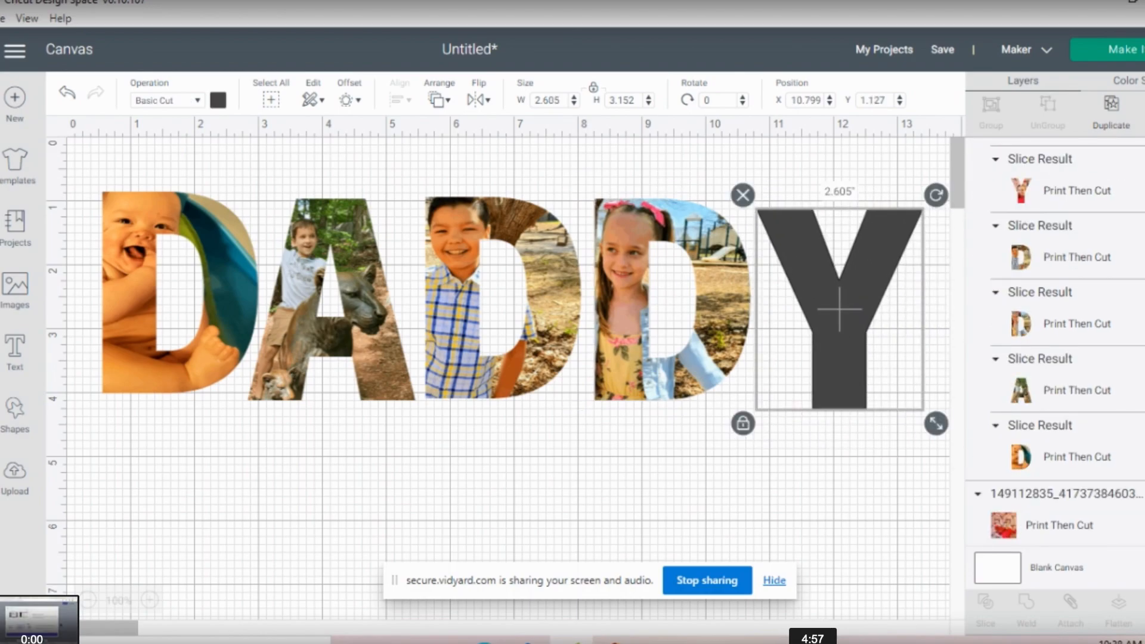
pyautogui.click(1142, 525)
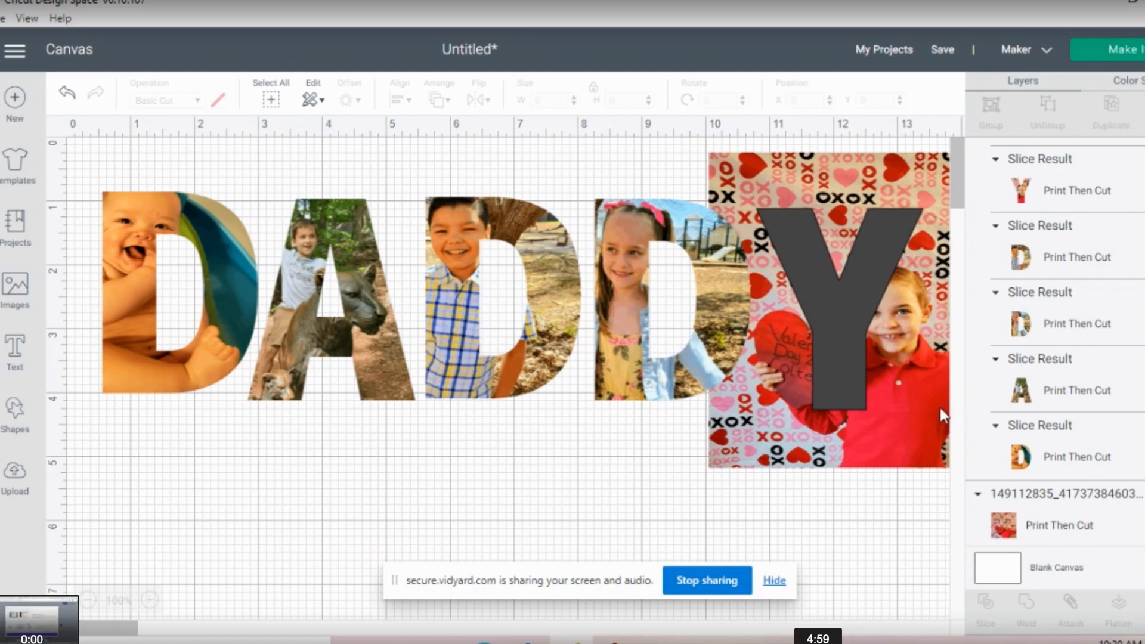
pyautogui.scroll(-20, 936, 412)
pyautogui.moveTo(943, 375); pyautogui.dragTo(953, 145)
pyautogui.moveTo(920, 426); pyautogui.dragTo(857, 415)
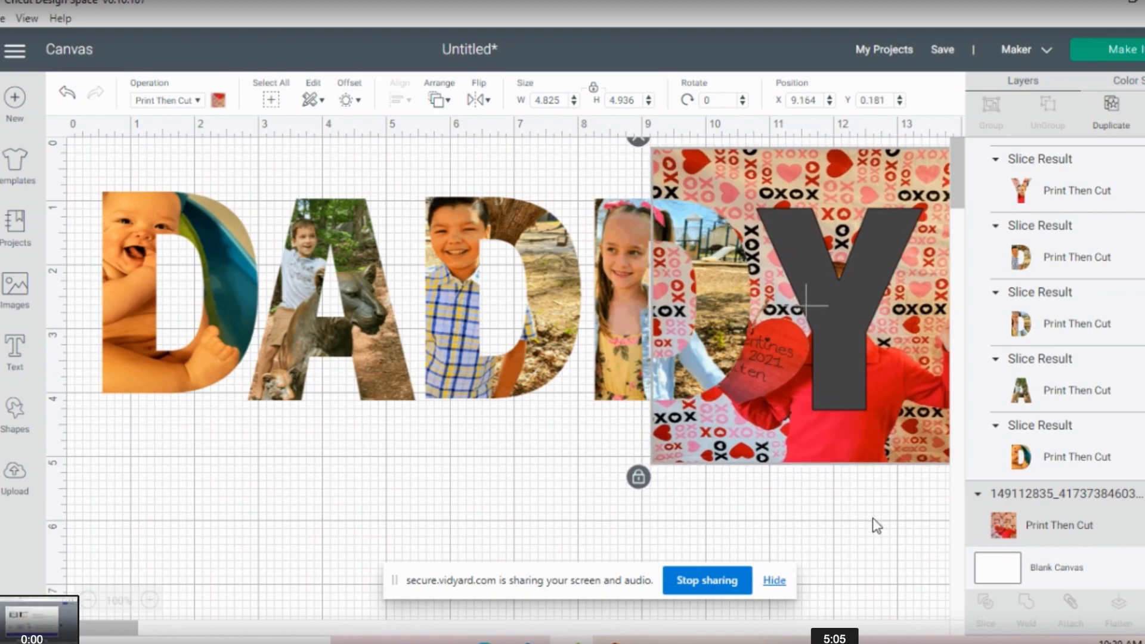
pyautogui.keyDown('shift'); pyautogui.click(859, 316); pyautogui.keyUp('shift')
pyautogui.click(982, 614)
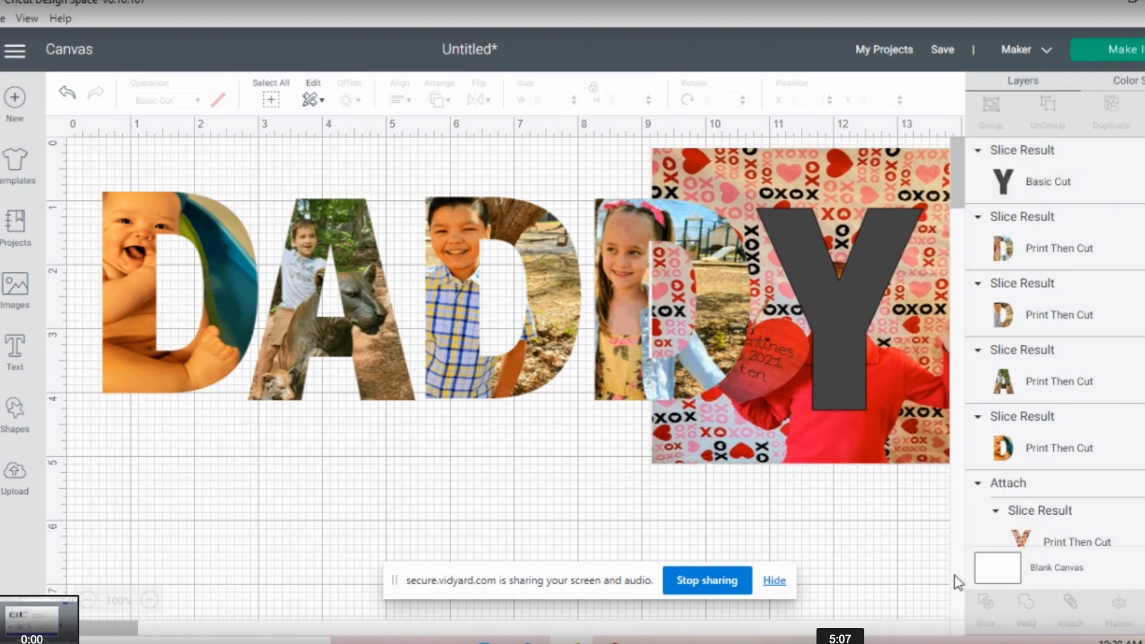
# Delete the leftover Valentine photo surround and the cut-out black Y, and move the photo-filled Y to about X 10.674, Y 0.904
pyautogui.click(868, 423)
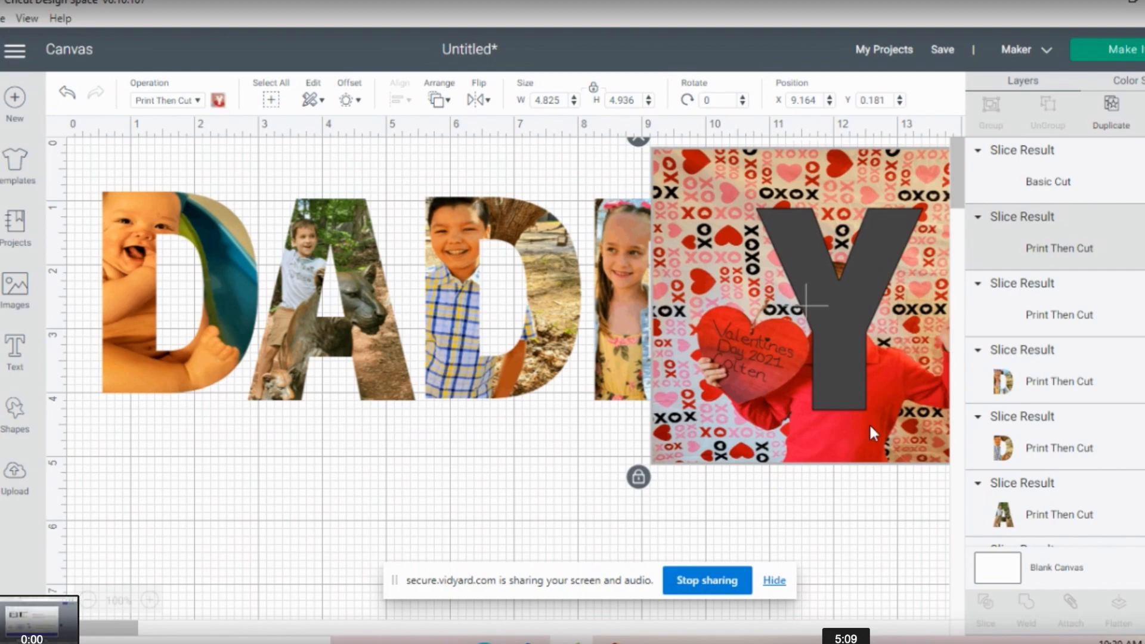
pyautogui.press('Delete')
pyautogui.click(833, 378)
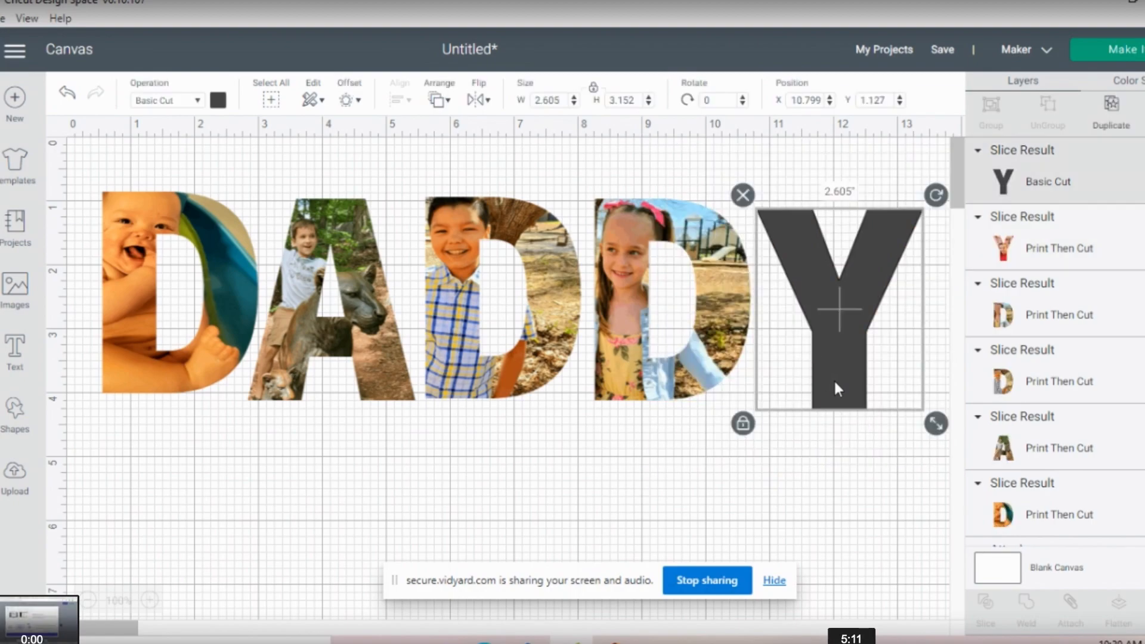
pyautogui.press('Delete')
pyautogui.moveTo(834, 378)
pyautogui.mouseDown()
pyautogui.moveTo(832, 388)
pyautogui.moveTo(821, 360)
pyautogui.moveTo(827, 369)
pyautogui.mouseUp()
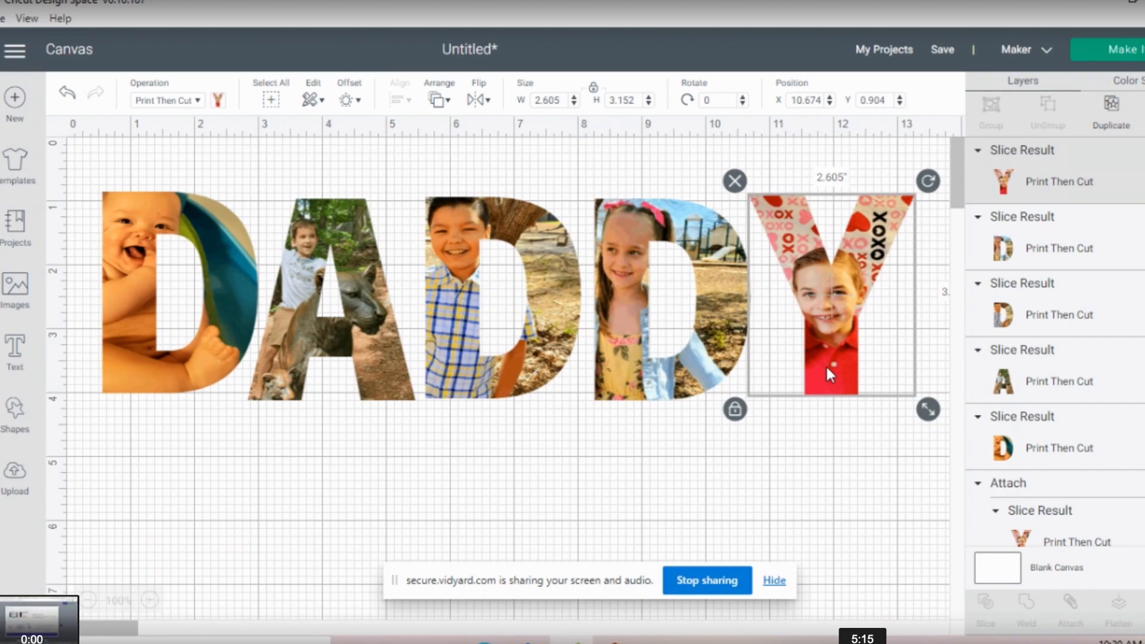
pyautogui.click(889, 478)
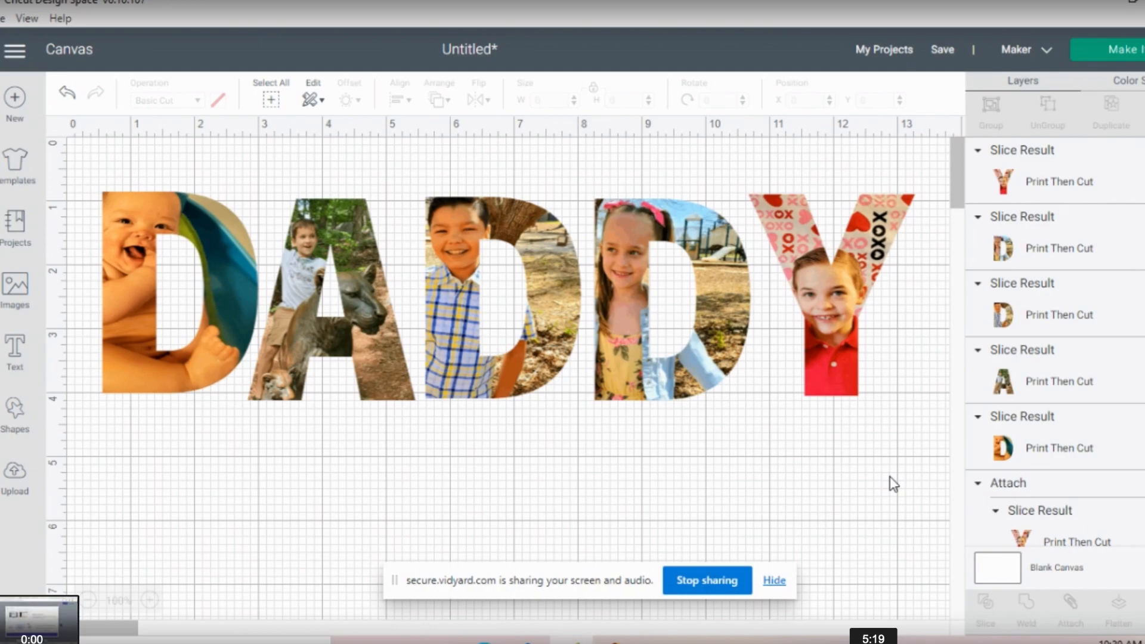
# Align all five photo letters of DADDY with Center Vertically
pyautogui.moveTo(910, 481); pyautogui.dragTo(156, 274)
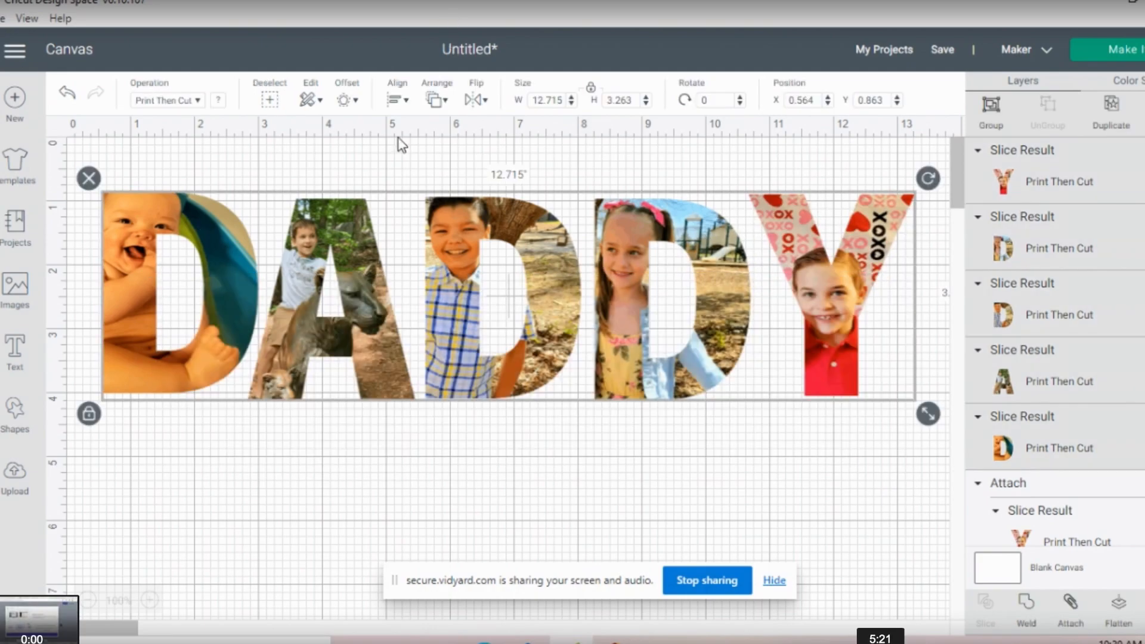
pyautogui.click(409, 106)
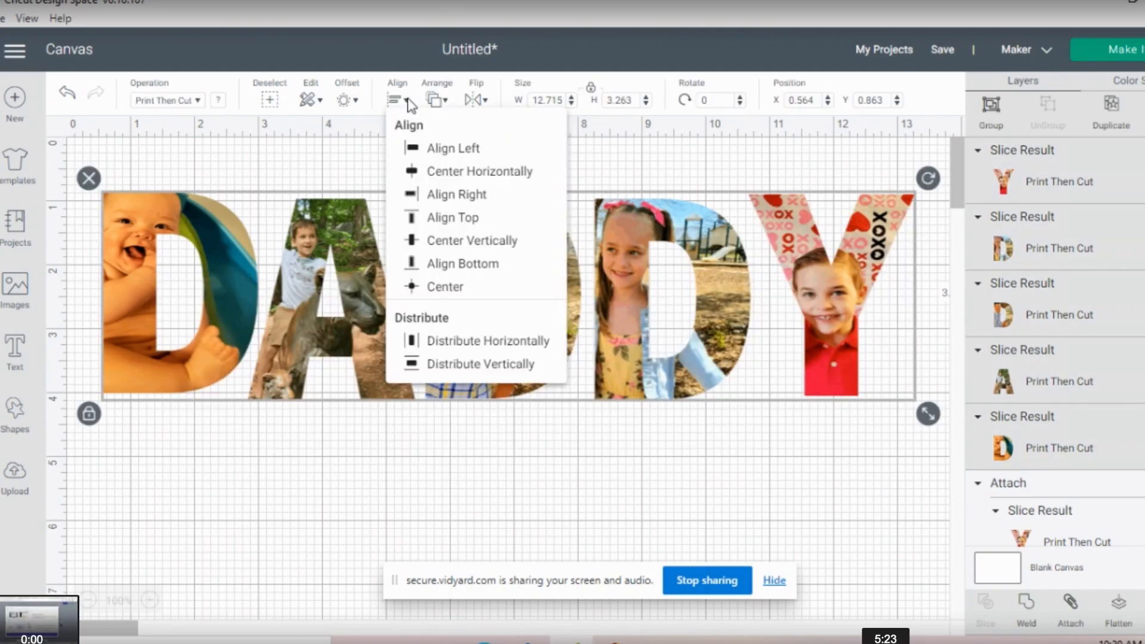
pyautogui.click(441, 241)
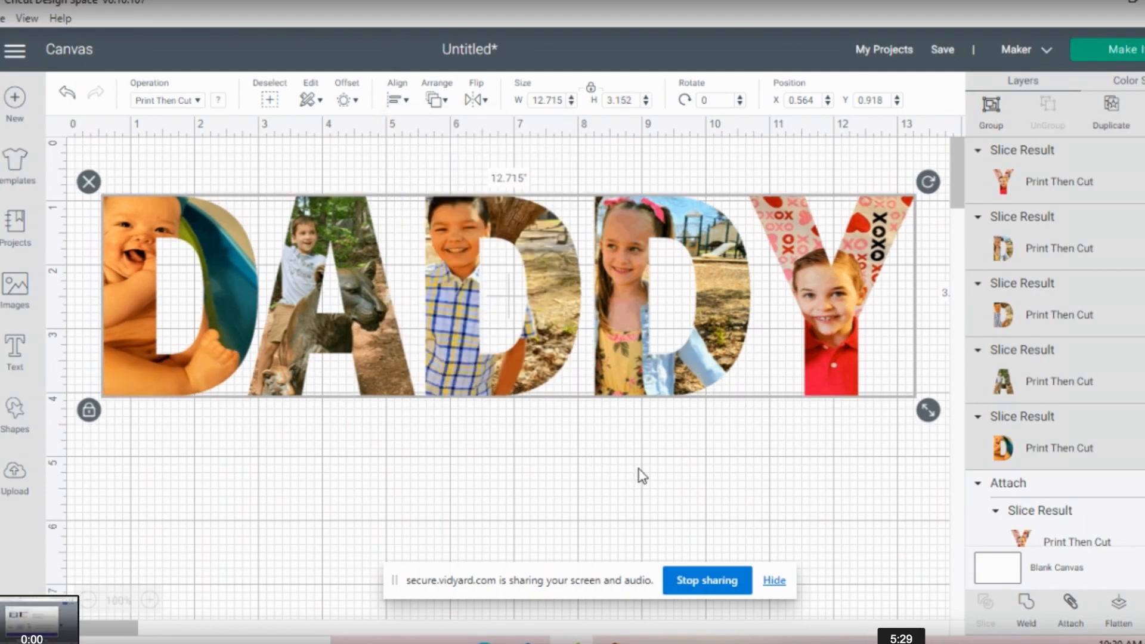
# Try attaching all five photo letters as a single piece, and detach them again
pyautogui.click(1073, 610)
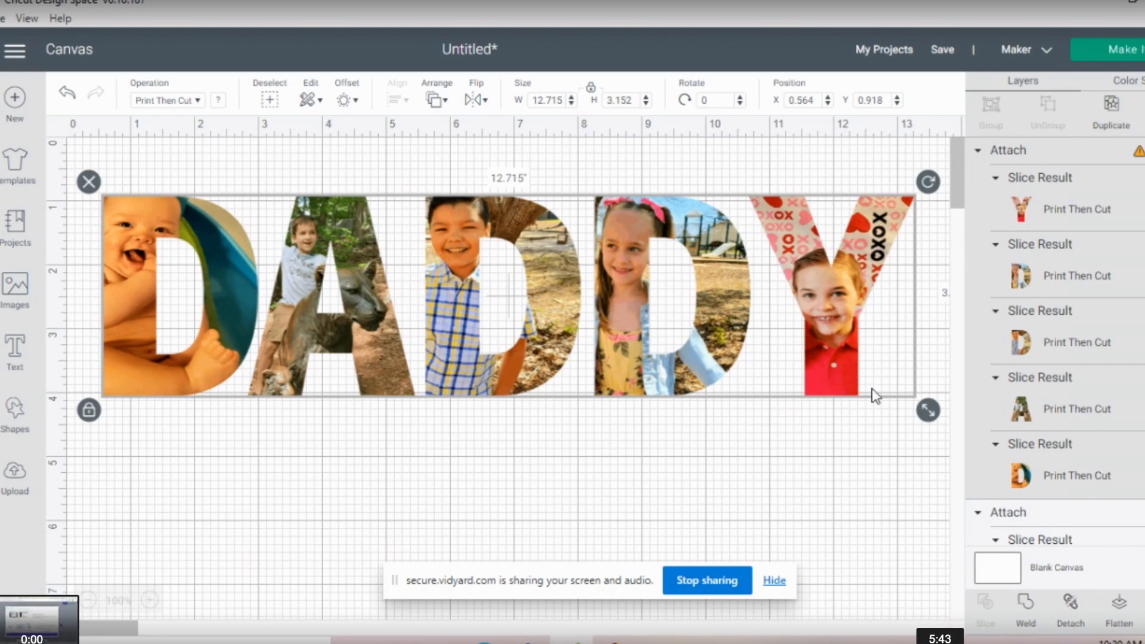
pyautogui.click(1070, 608)
# Attach the last three photo letters, DDY, as one piece and the first two, DA, as another
pyautogui.moveTo(868, 457); pyautogui.dragTo(471, 179)
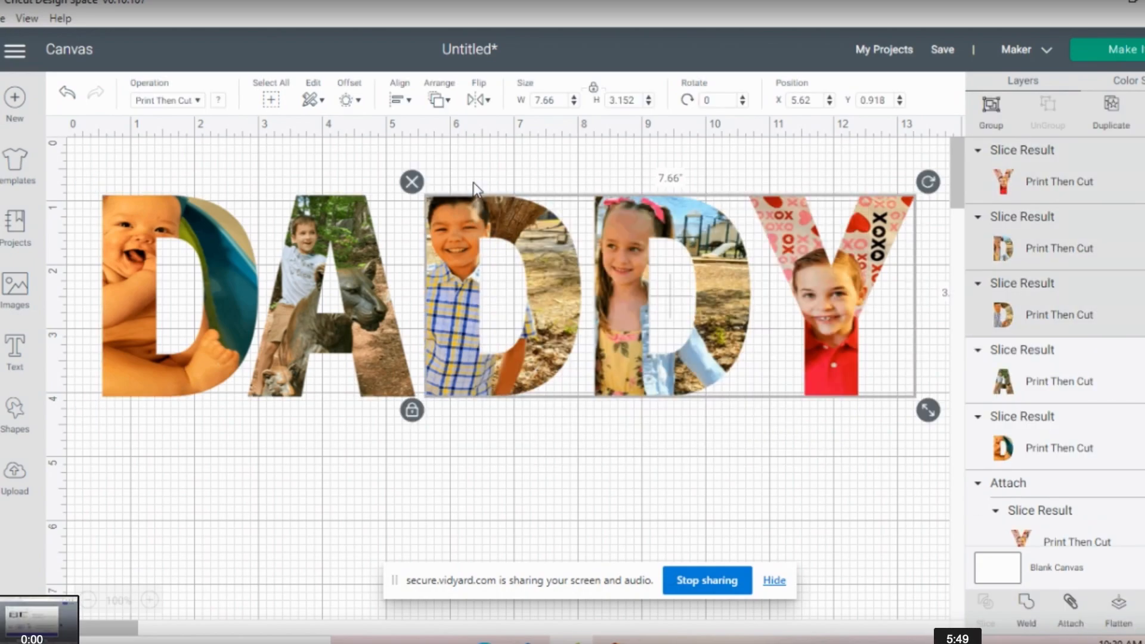
pyautogui.click(1071, 620)
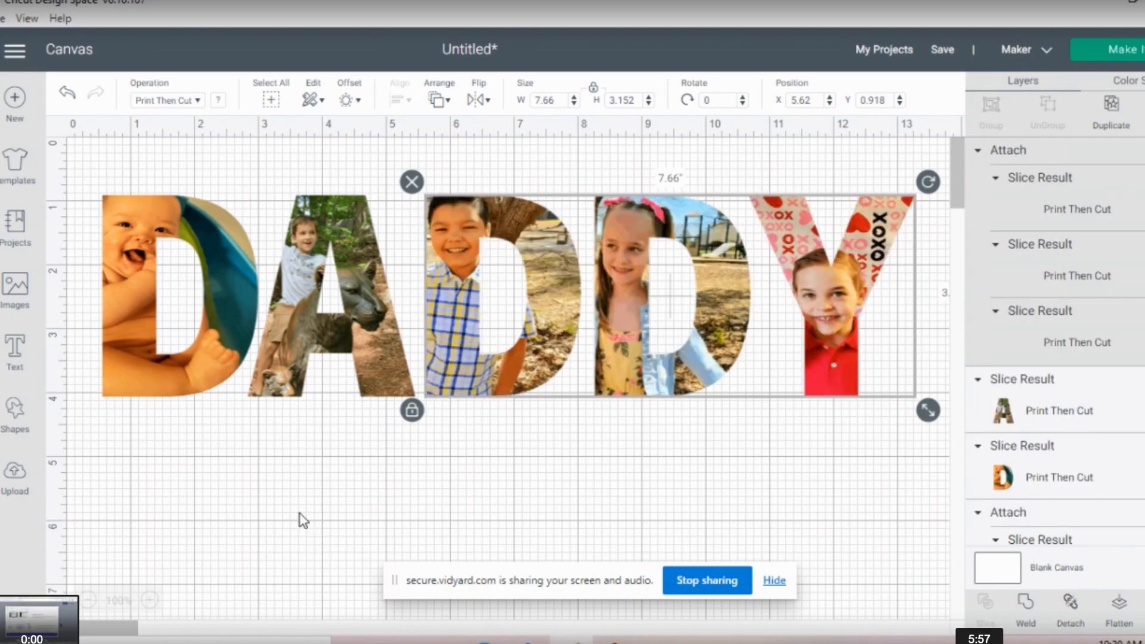
pyautogui.moveTo(403, 476); pyautogui.dragTo(136, 188)
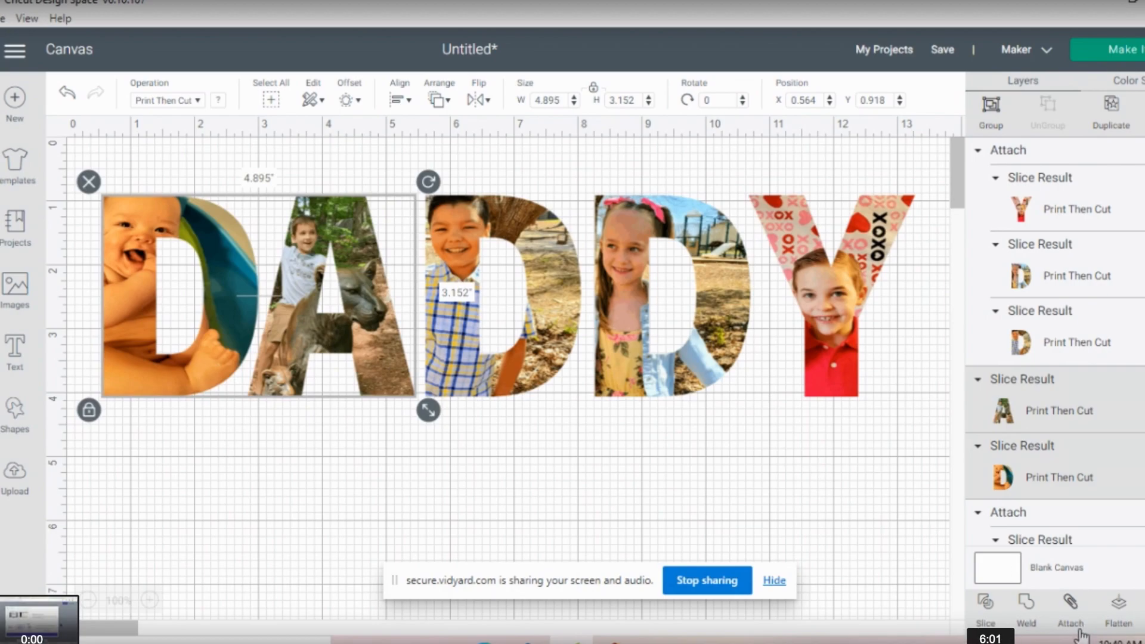
pyautogui.click(1068, 605)
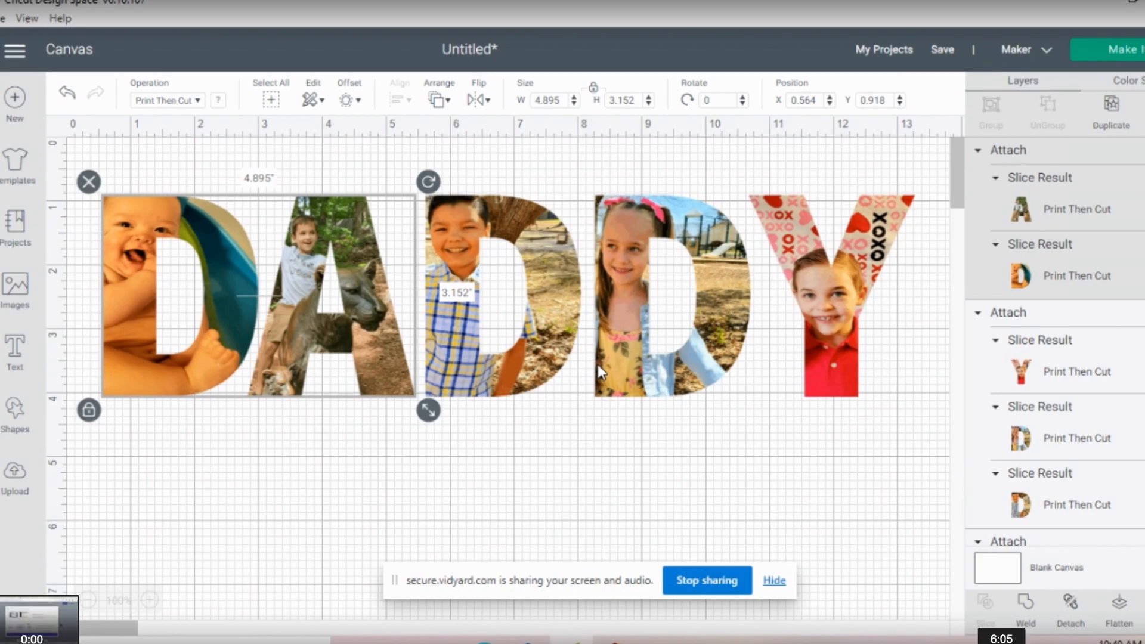
# Examine how the attached DDY and DA pieces are laid out on the Print Then Cut mat, and return to the canvas
pyautogui.click(1114, 55)
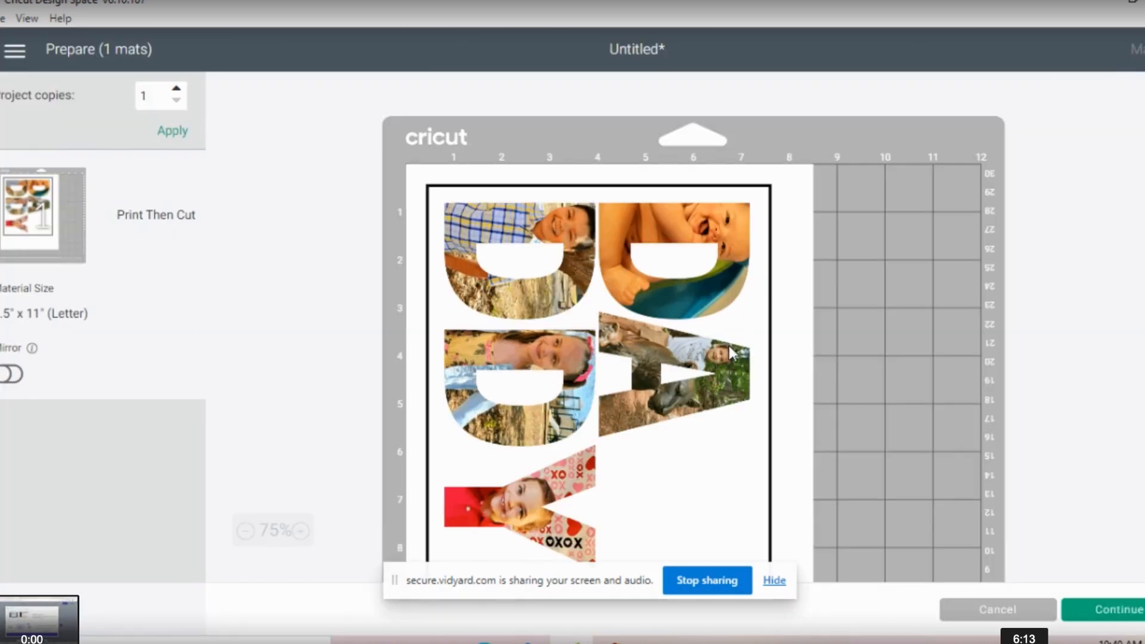
pyautogui.scroll(-3, 692, 322)
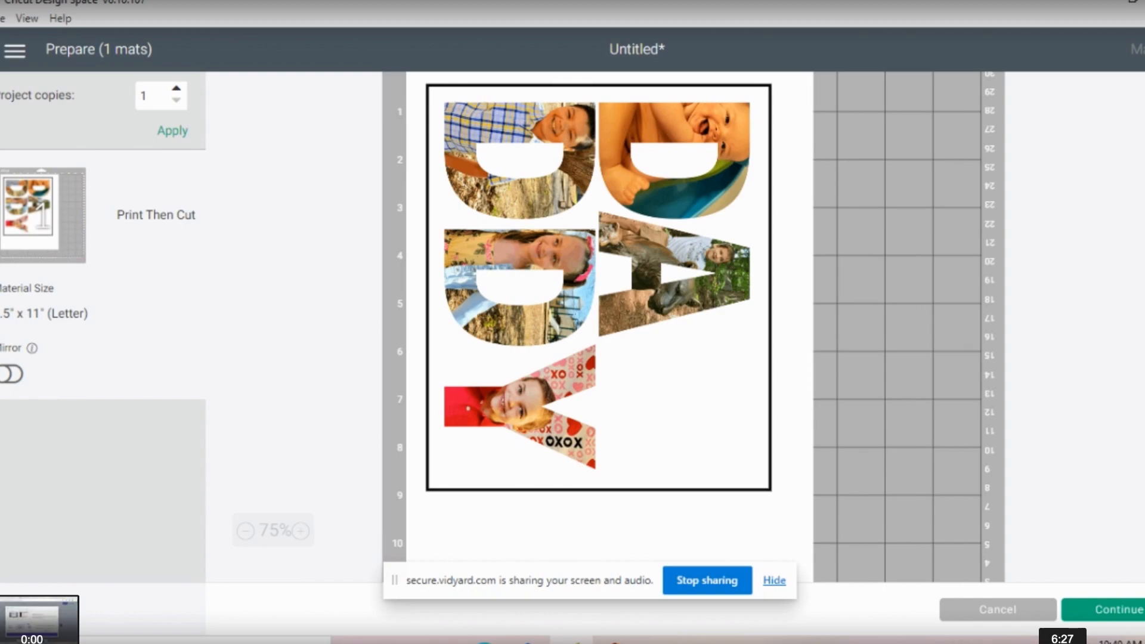
pyautogui.scroll(1, 693, 326)
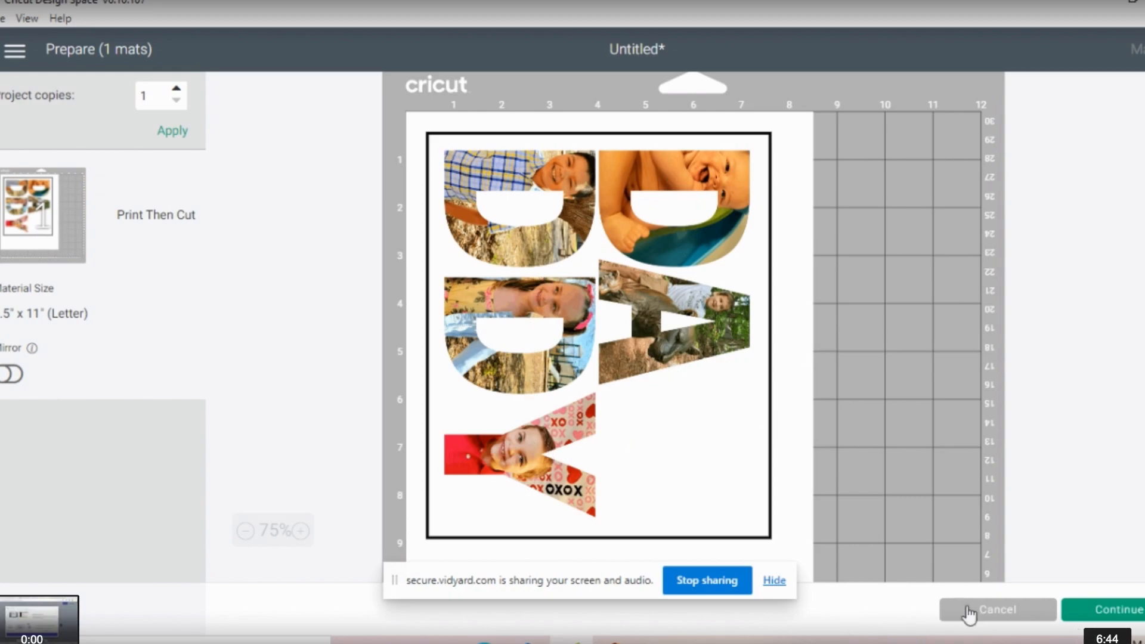
pyautogui.click(1036, 621)
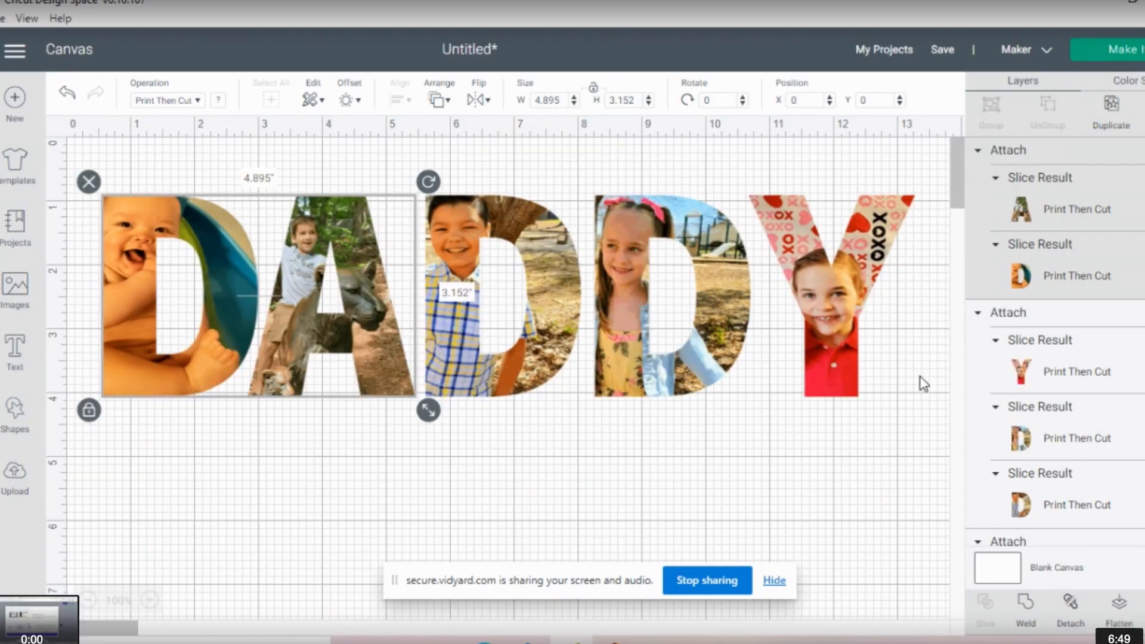
pyautogui.click(803, 482)
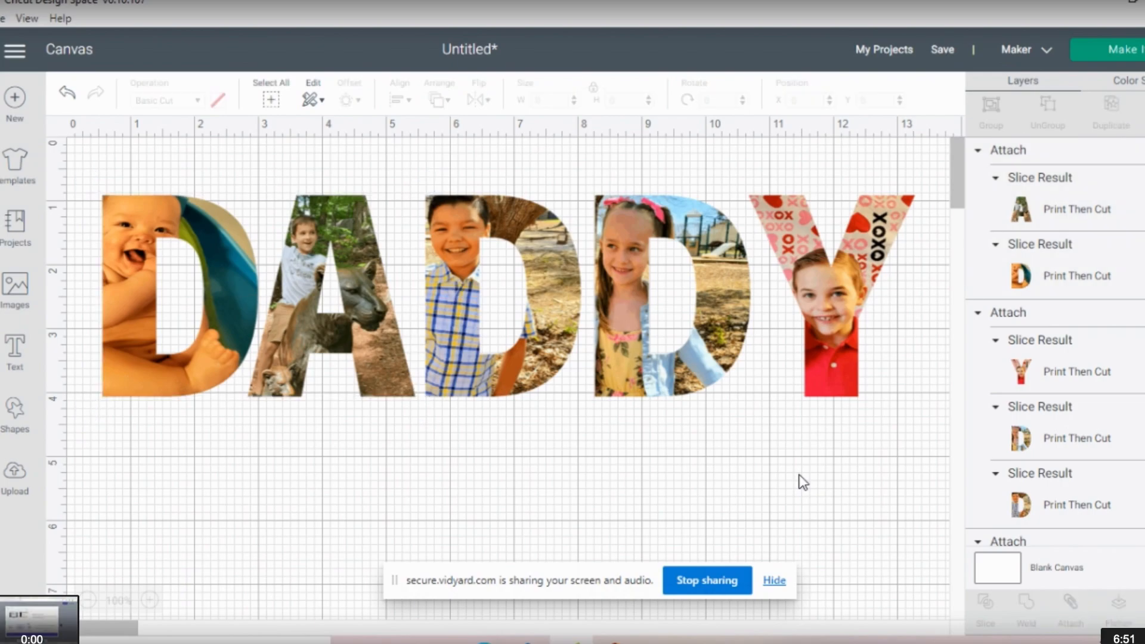